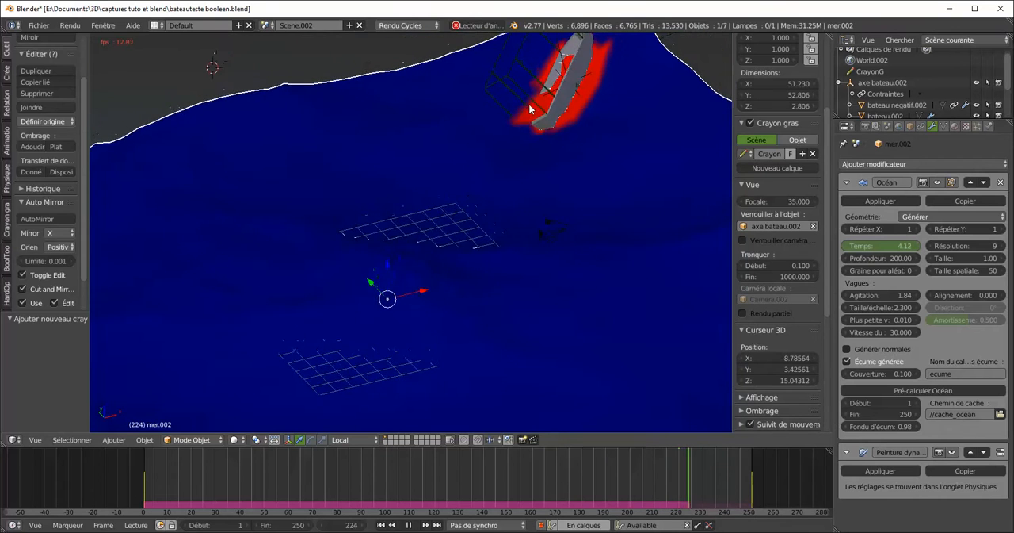
Stop the animation playback and inspect the boat on the sea in Rendered viewport shading from above
key(Escape)
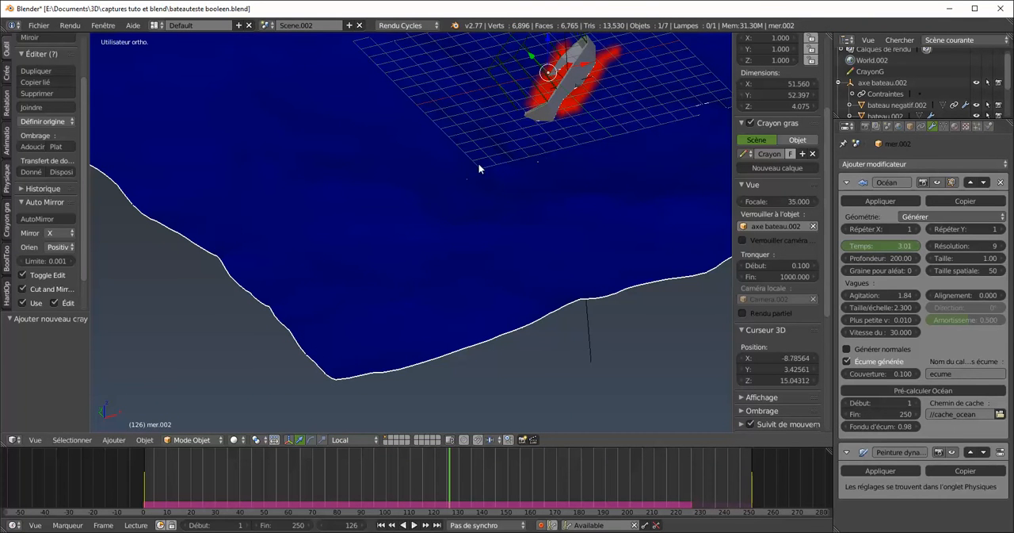
middle_drag(475, 139, 468, 261)
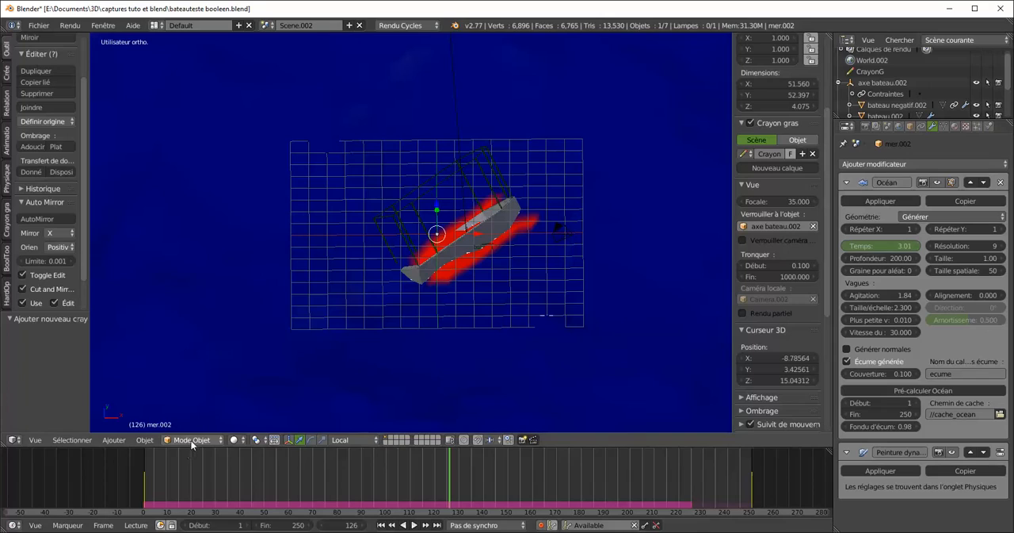
click(233, 441)
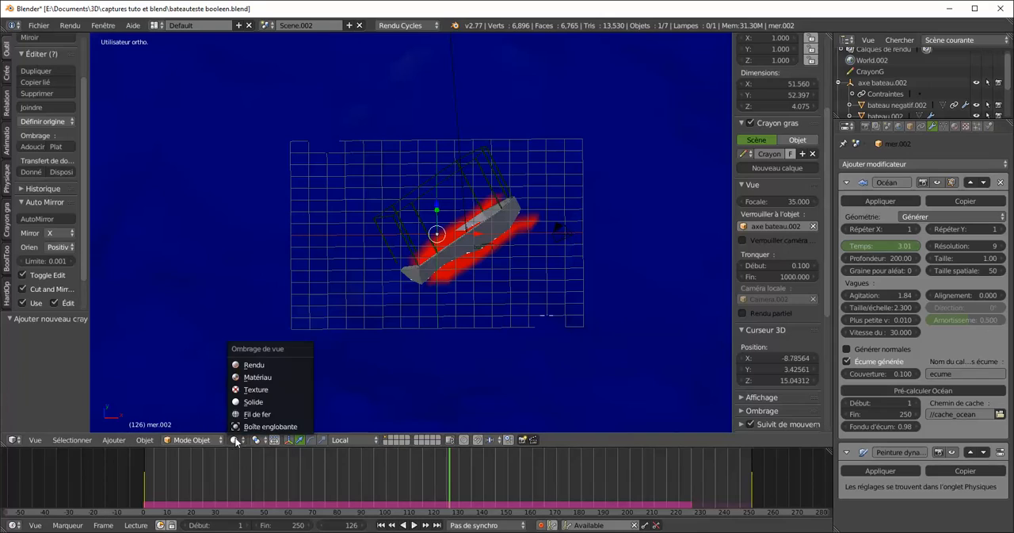
click(252, 369)
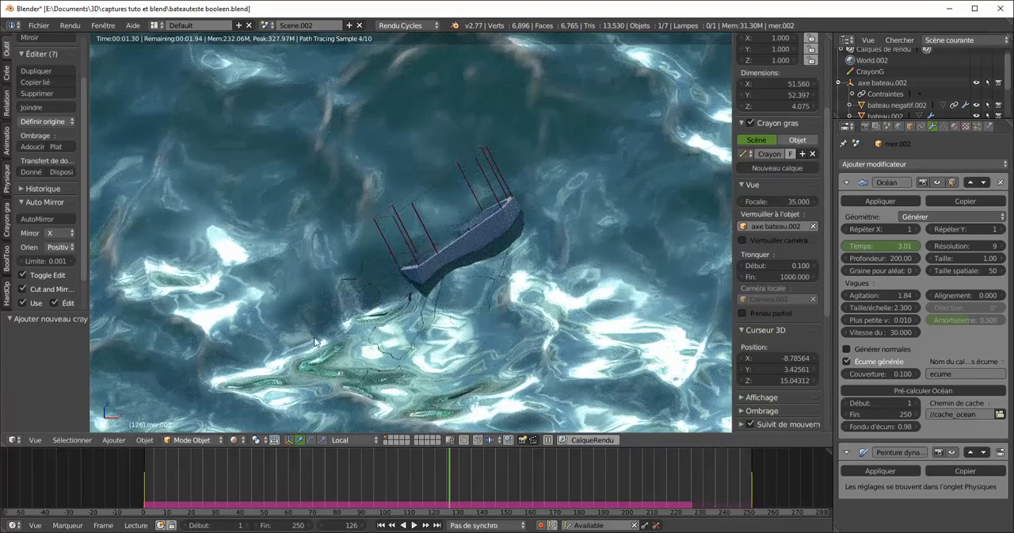
middle_drag(426, 273, 527, 173)
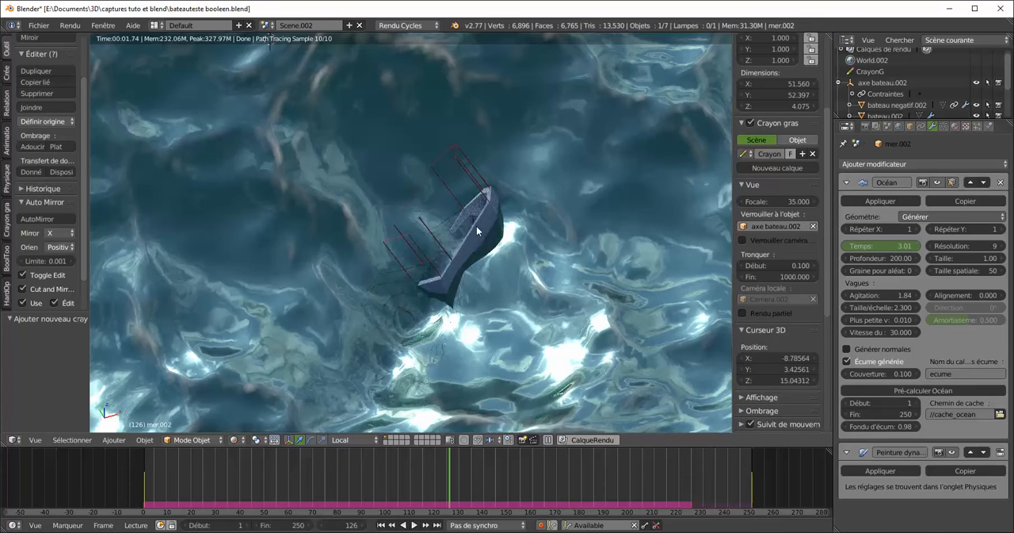
Select the boat hull and its bateau negatif.002 volume in turn, and return the viewport to Solid shading
right_click(483, 228)
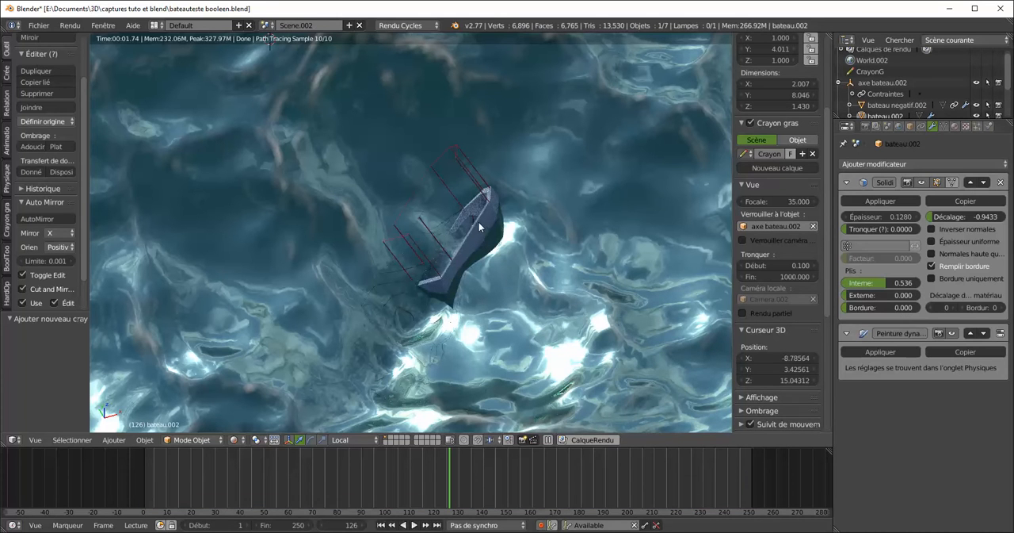
click(477, 219)
right_click(413, 224)
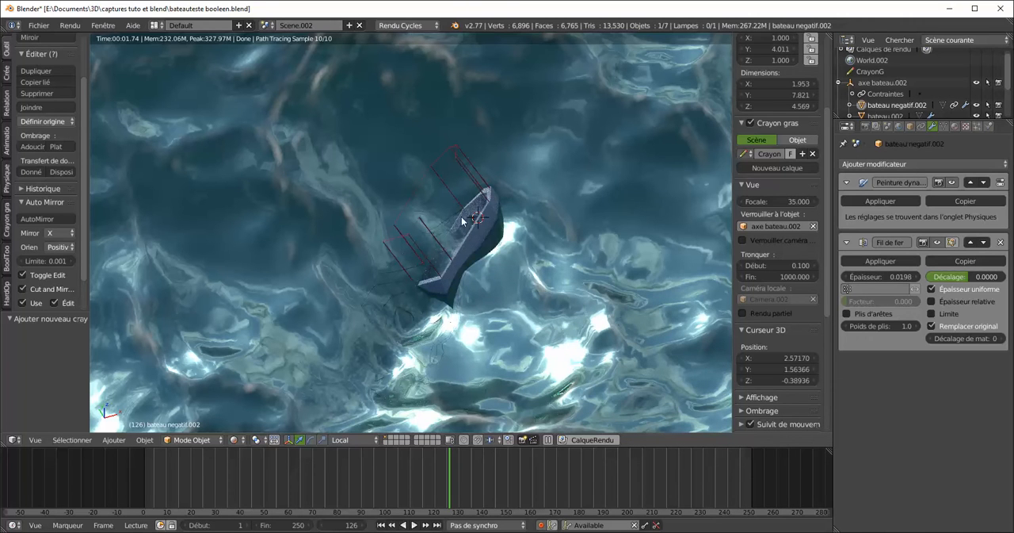
middle_drag(433, 319, 337, 314)
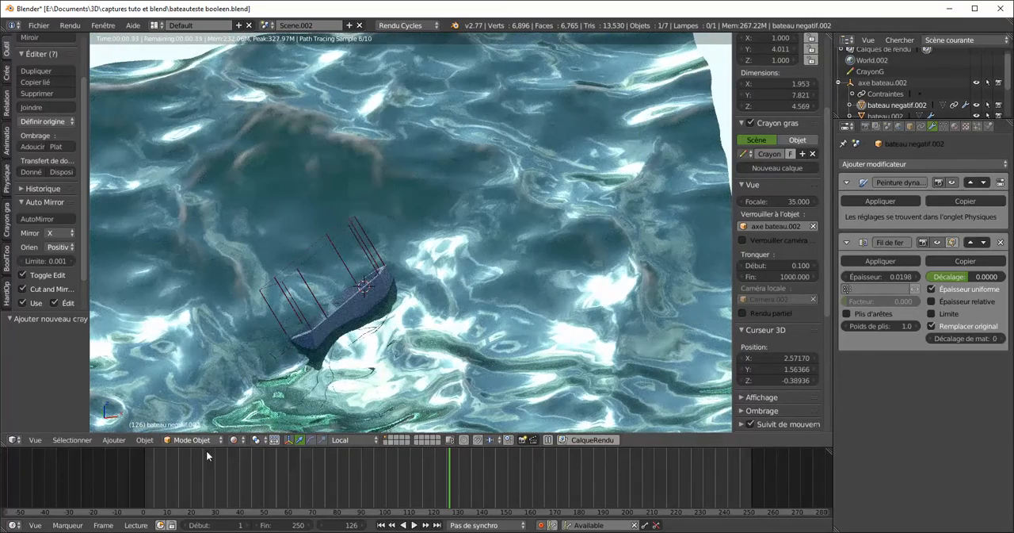
click(233, 440)
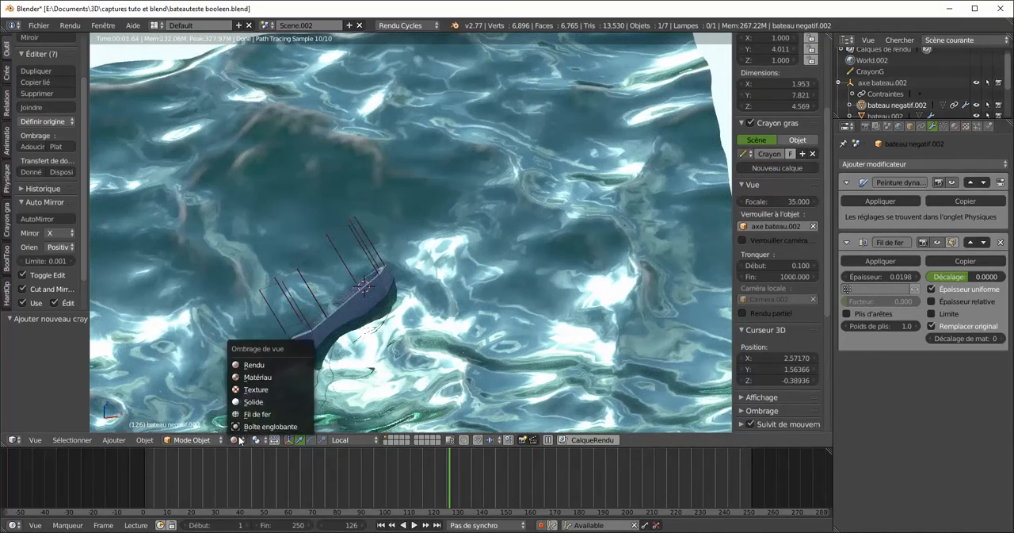
click(256, 400)
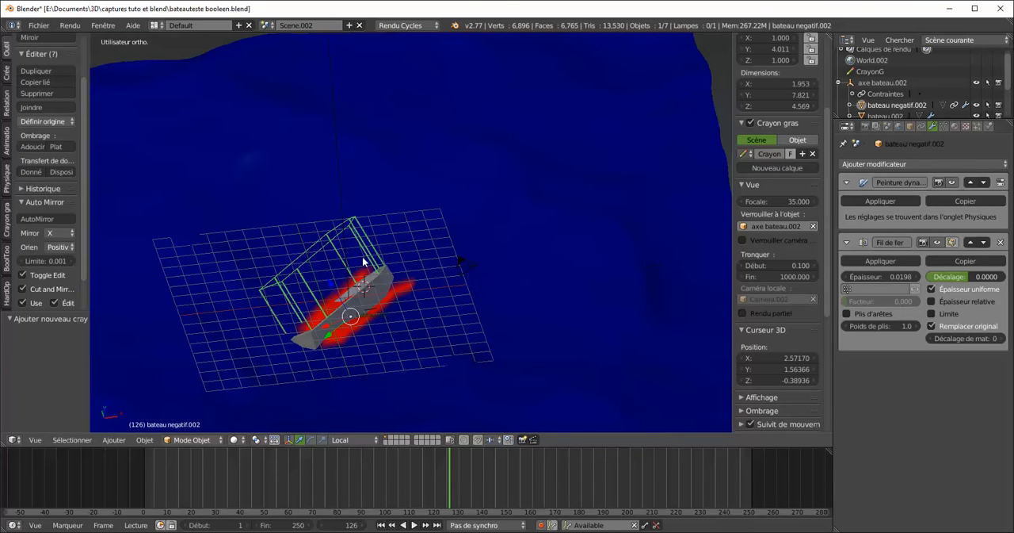
Add a Boolean modifier to the sea mesh mer.002
click(545, 222)
right_click(532, 232)
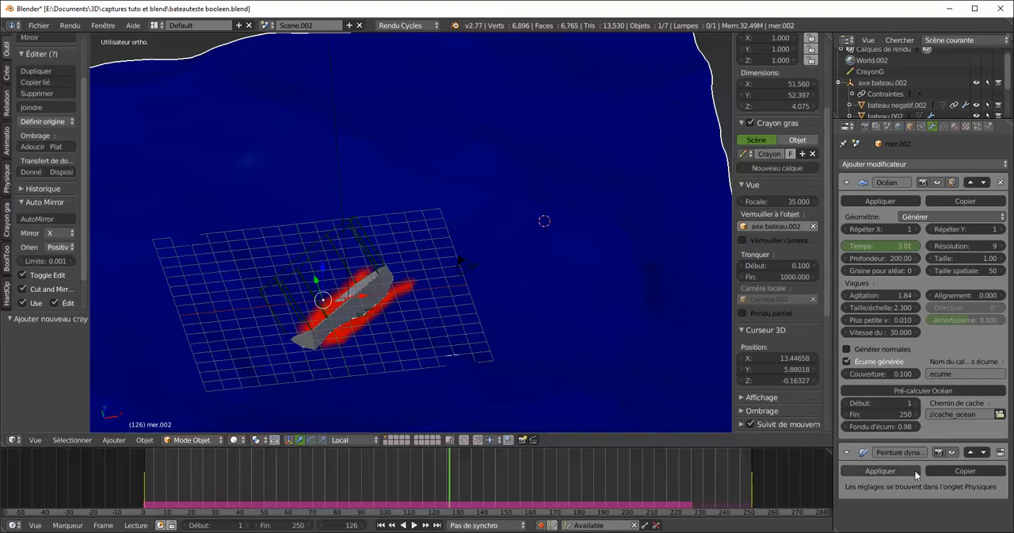
click(903, 163)
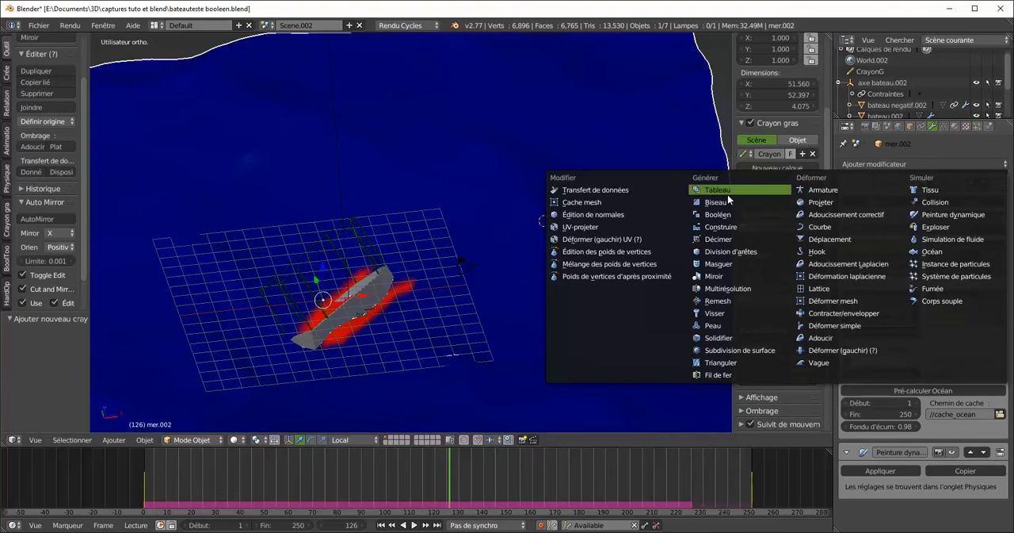
click(717, 213)
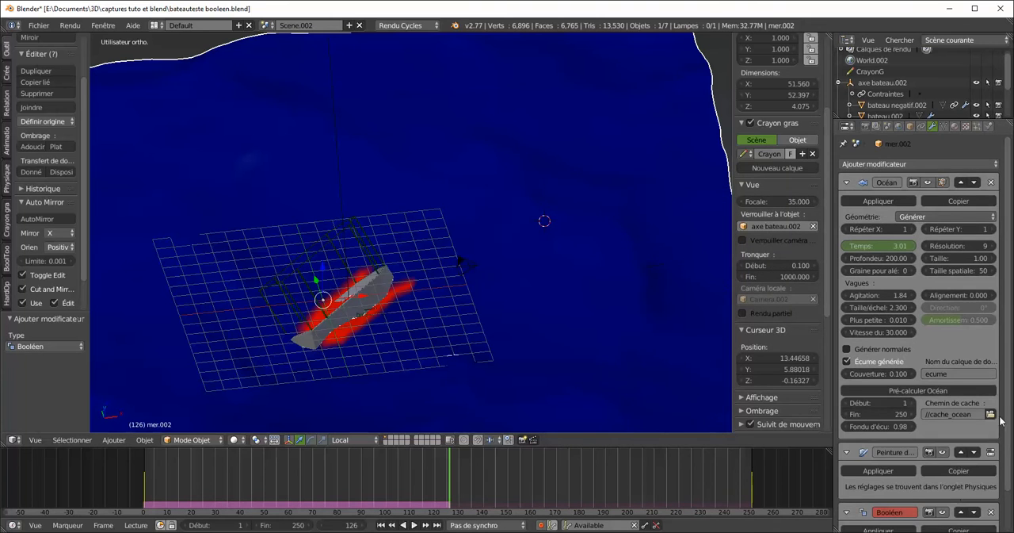
Set the sea's Boolean modifier to the Difference operation with bateau negatif.002 as its object
scroll(1003, 395, down, 2)
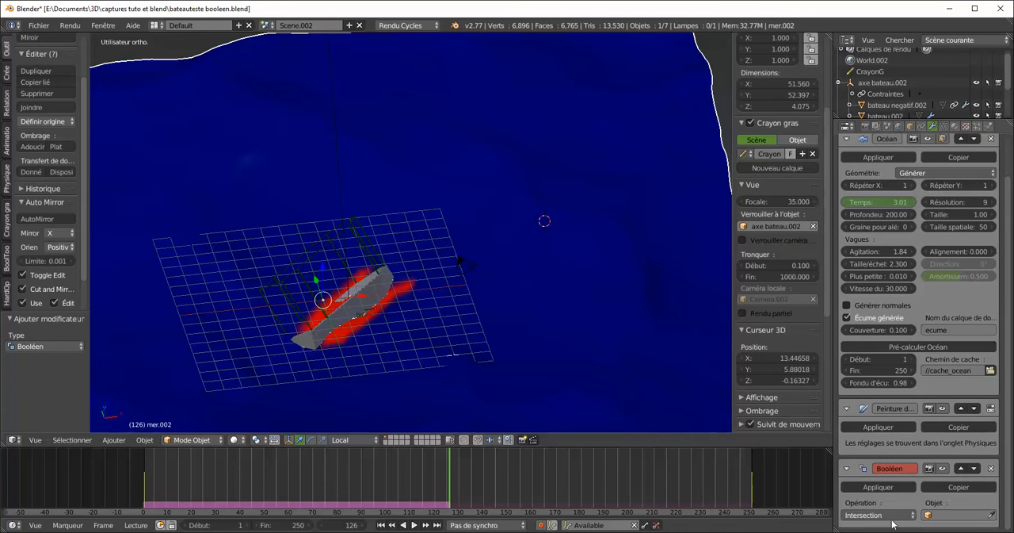
click(888, 514)
click(871, 478)
click(925, 515)
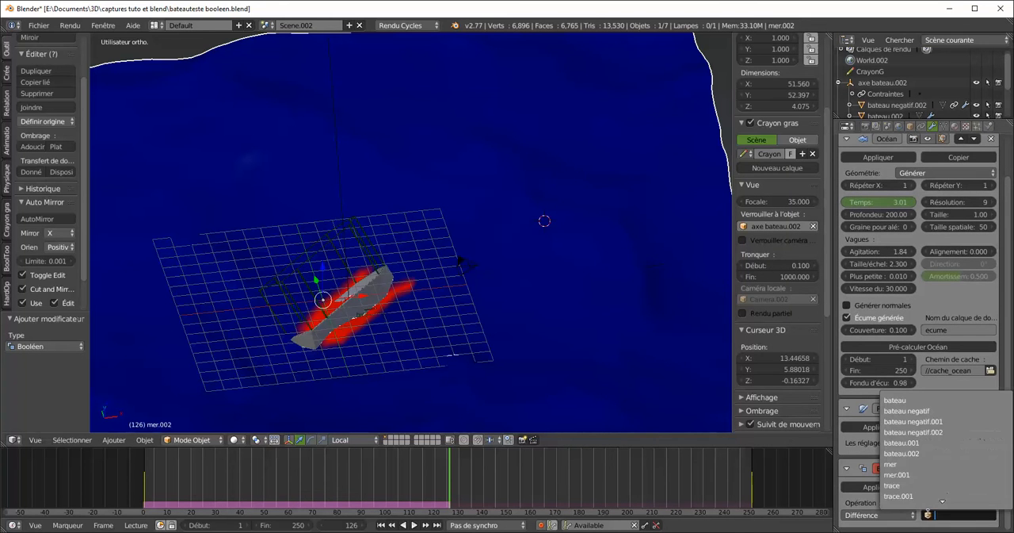
click(920, 433)
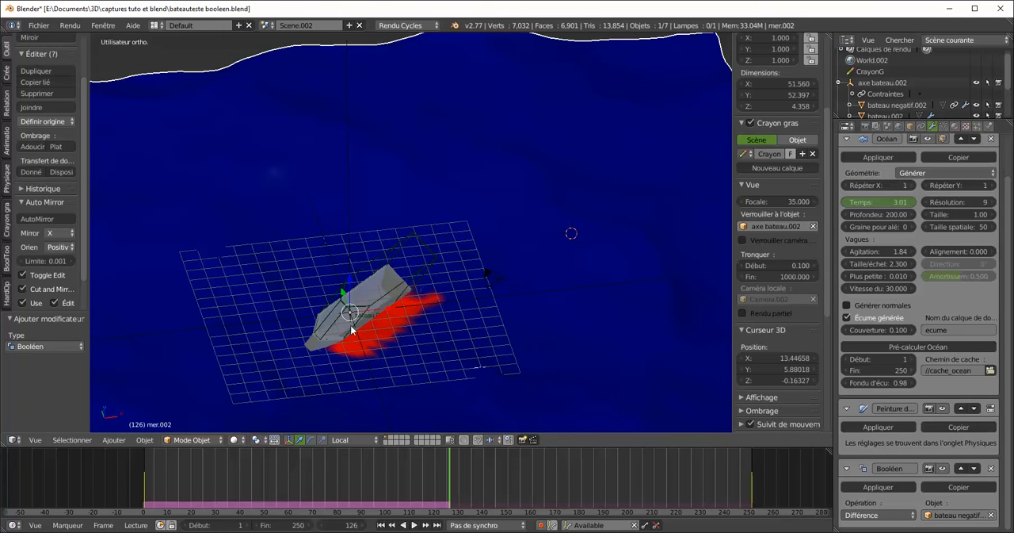
Scrub and play the animation to check how the Boolean cut affects the sea and the boat's position
middle_drag(379, 342, 353, 363)
drag(408, 473, 150, 498)
key(alt+a)
middle_drag(316, 339, 294, 350)
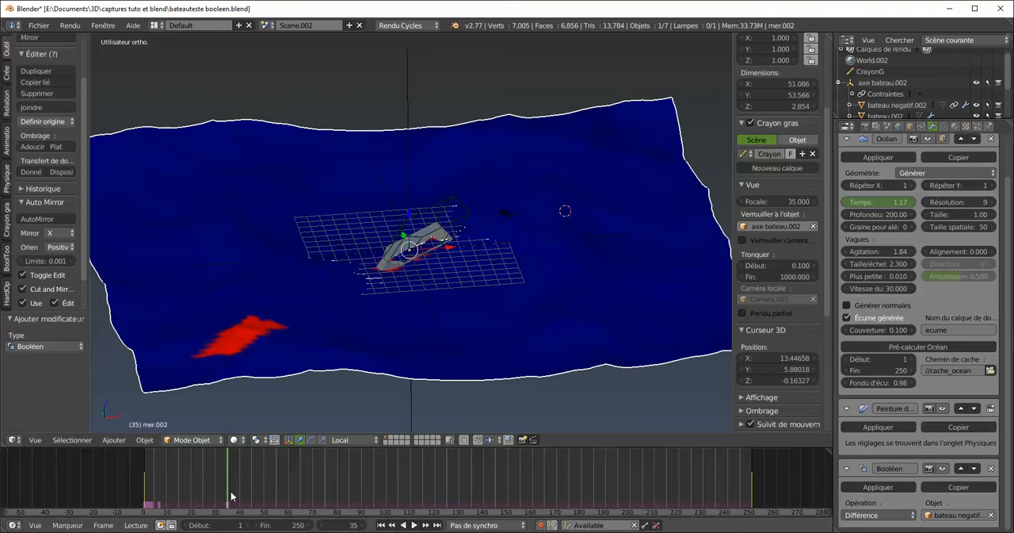
key(alt+a)
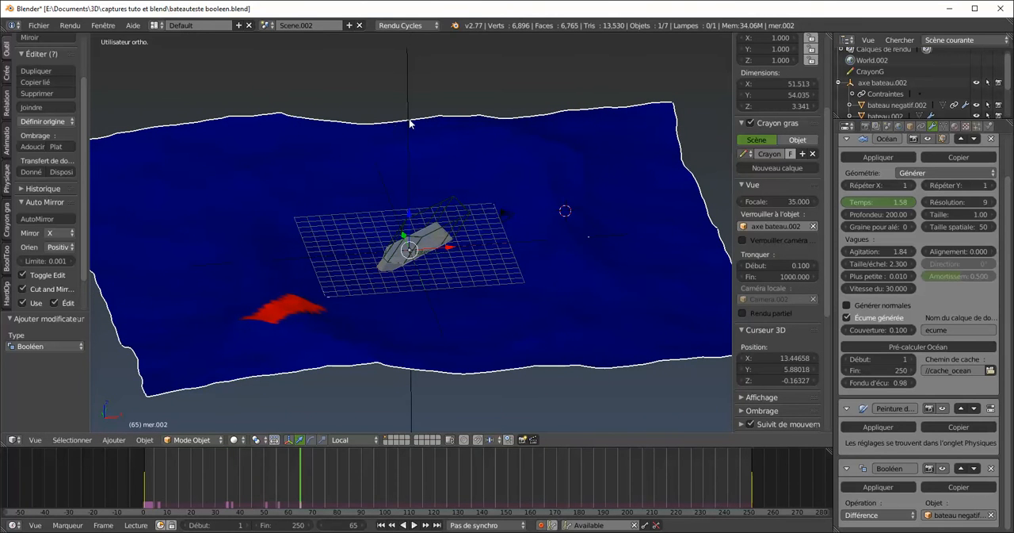
Select the axe bateau.002 empty and examine its Copy Transforms constraint targeting the dp_weight vertex group of mer.002
right_click(408, 80)
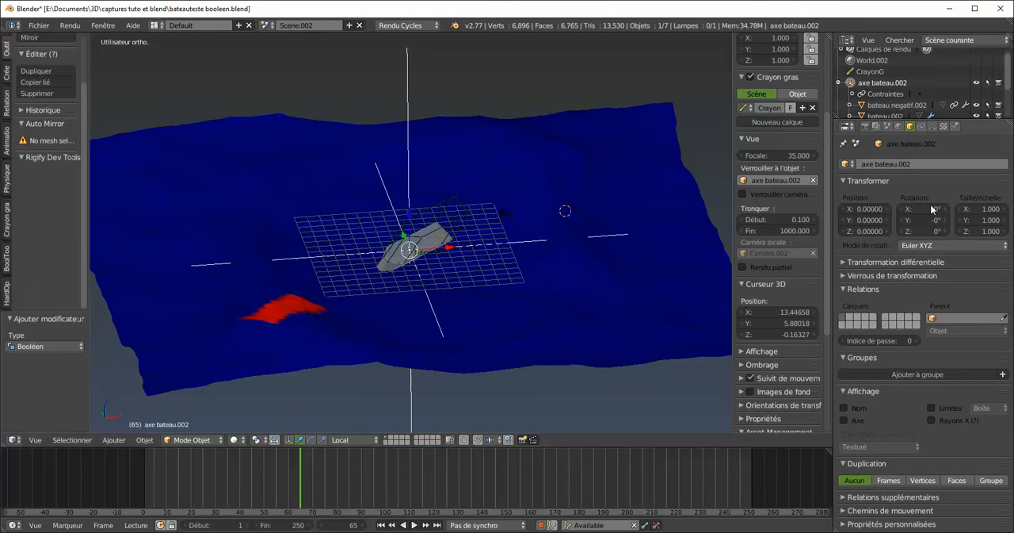
click(921, 126)
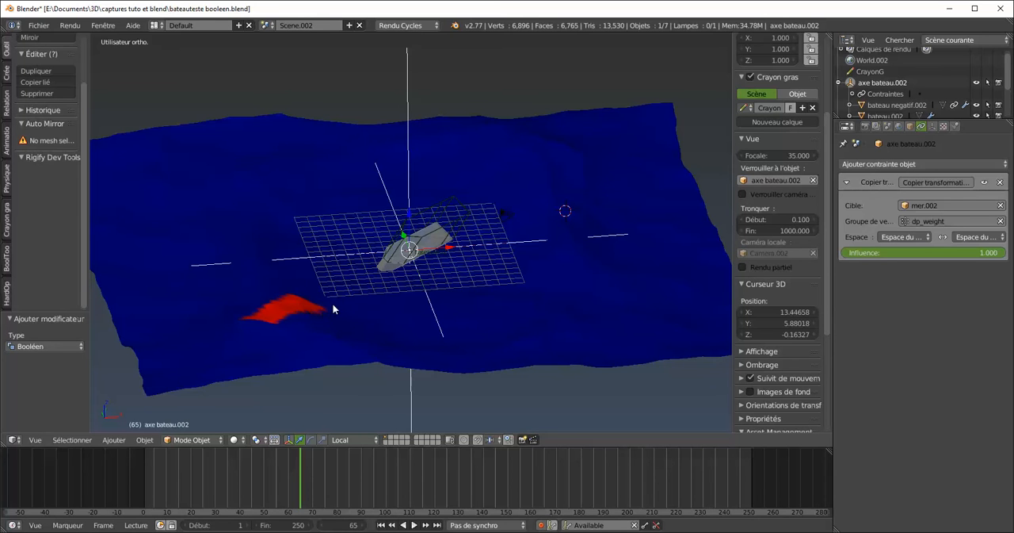
middle_drag(363, 264, 346, 335)
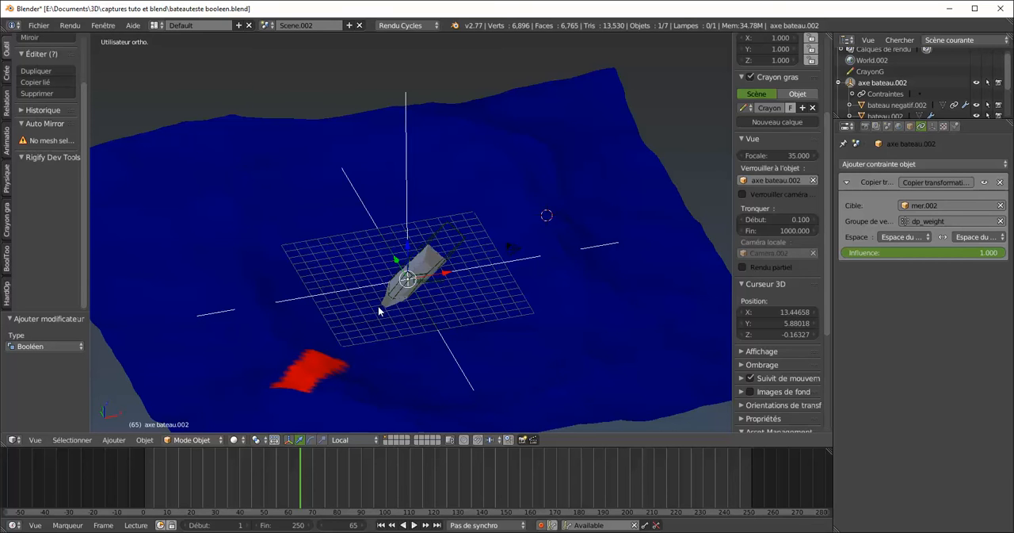
drag(283, 478, 104, 489)
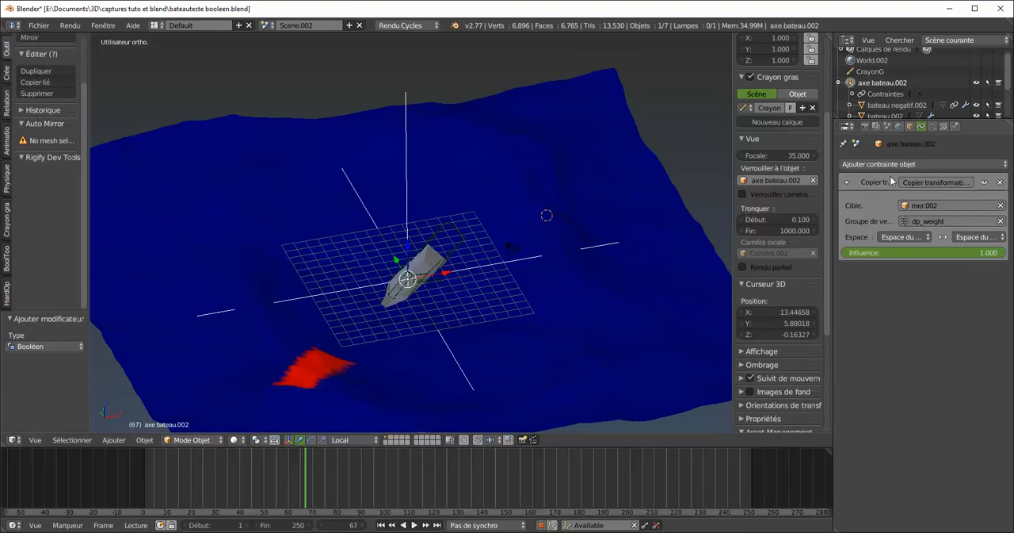
Select the sea mesh mer.002 and turn off the viewport display of its Boolean modifier
right_drag(621, 227, 692, 248)
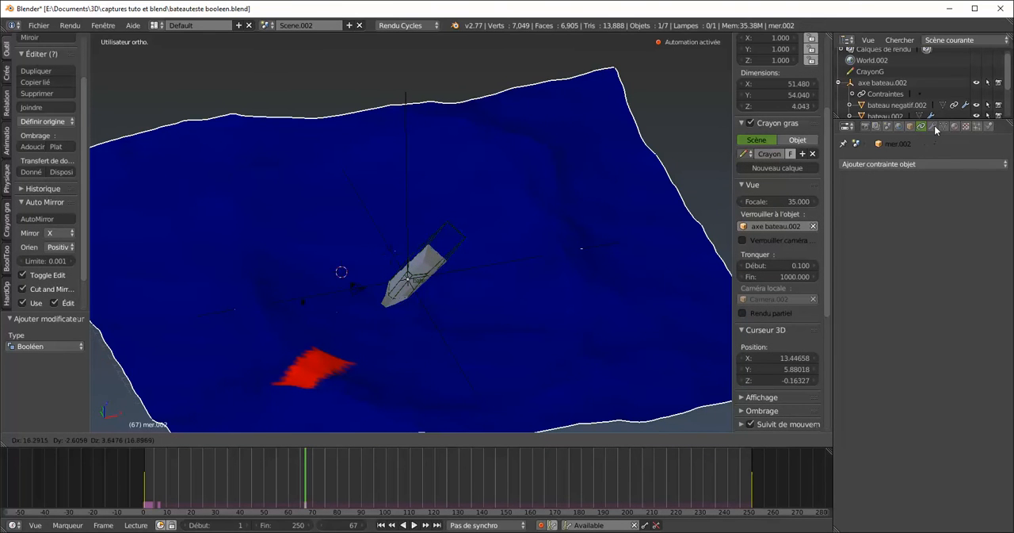
click(933, 129)
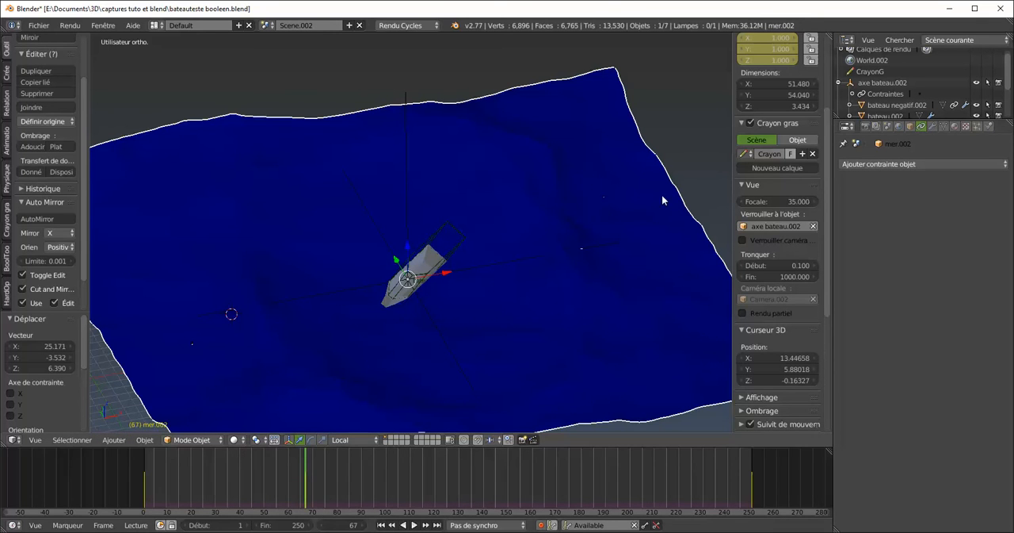
click(933, 127)
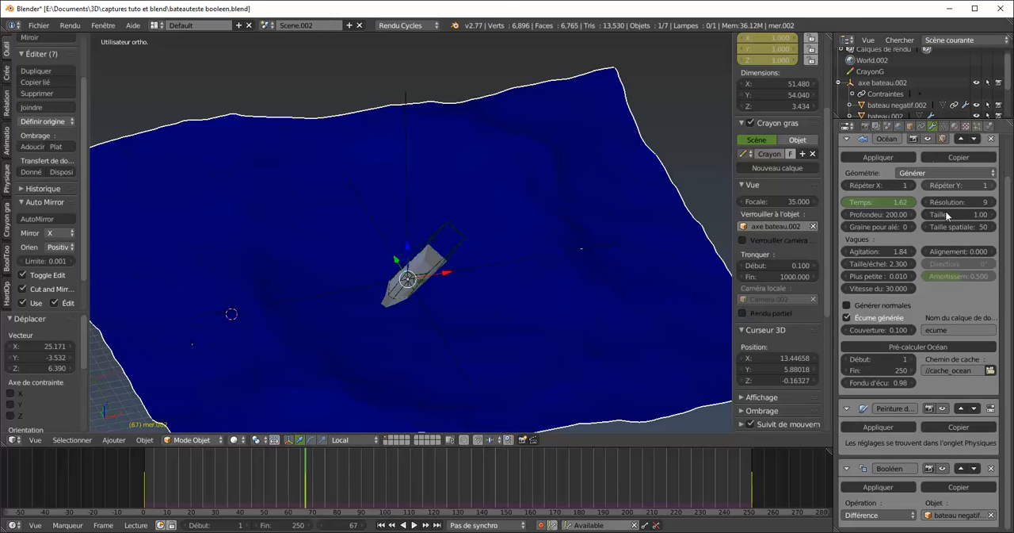
click(941, 469)
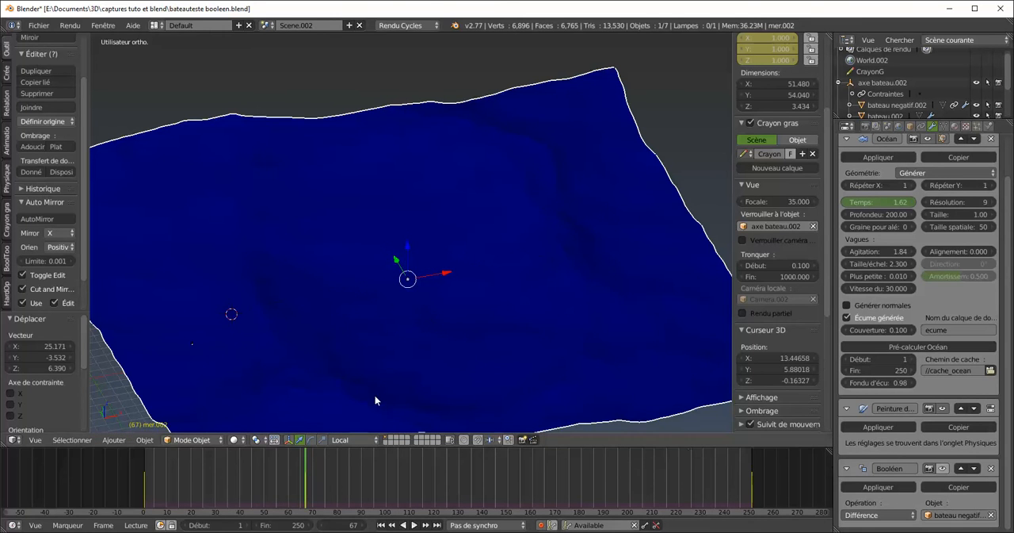
Play the animation with the Boolean hidden in the viewport to check the boat's motion, and stop it
scroll(381, 343, down, 3)
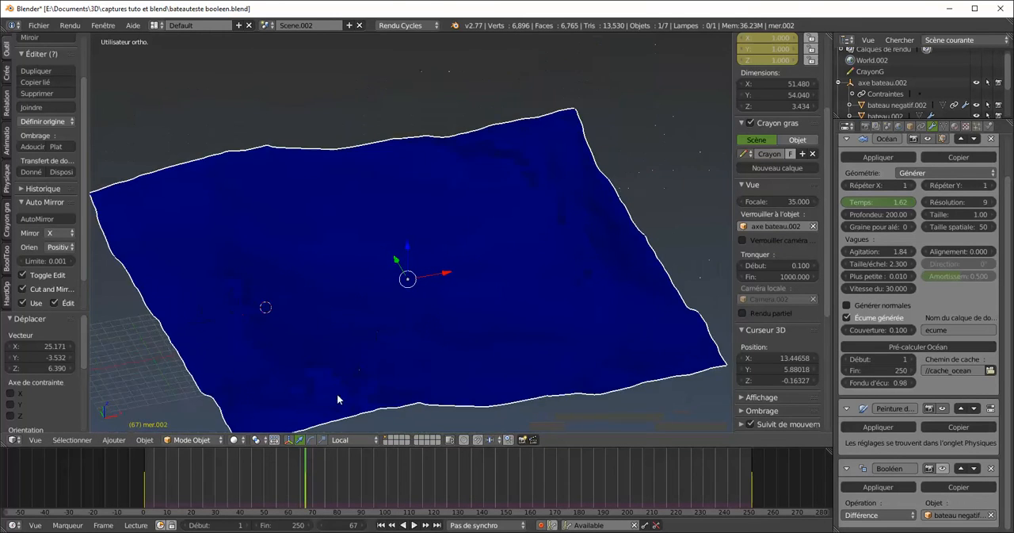
shift+middle_drag(367, 353, 370, 328)
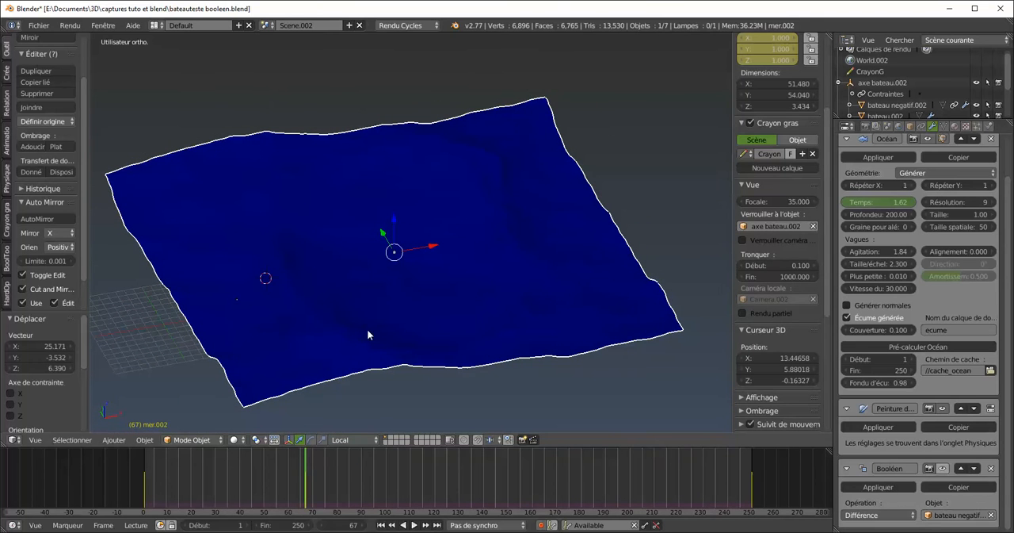
key(alt+a)
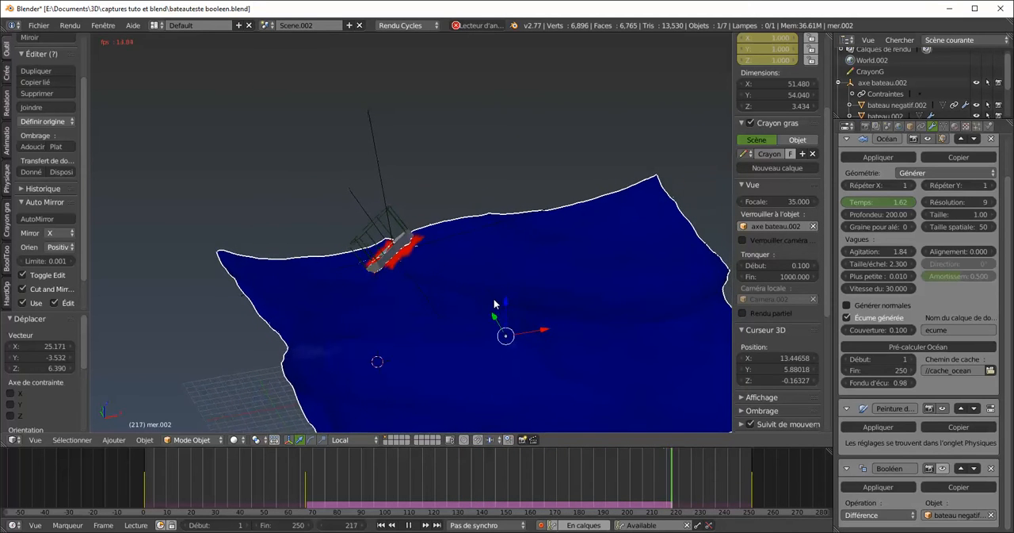
key(Escape)
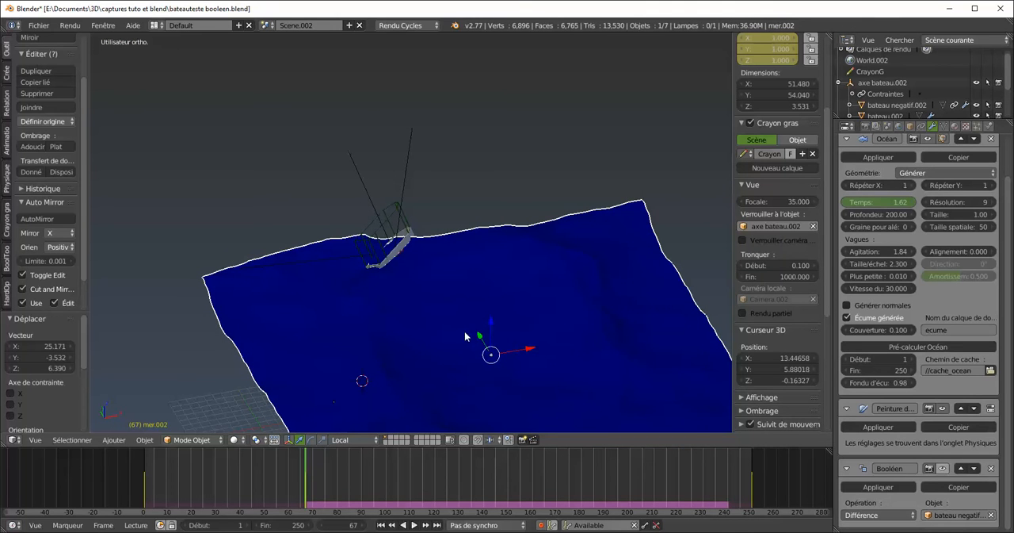
Clear the sea mesh's location and undo the last move along its Y axis
key(alt+g)
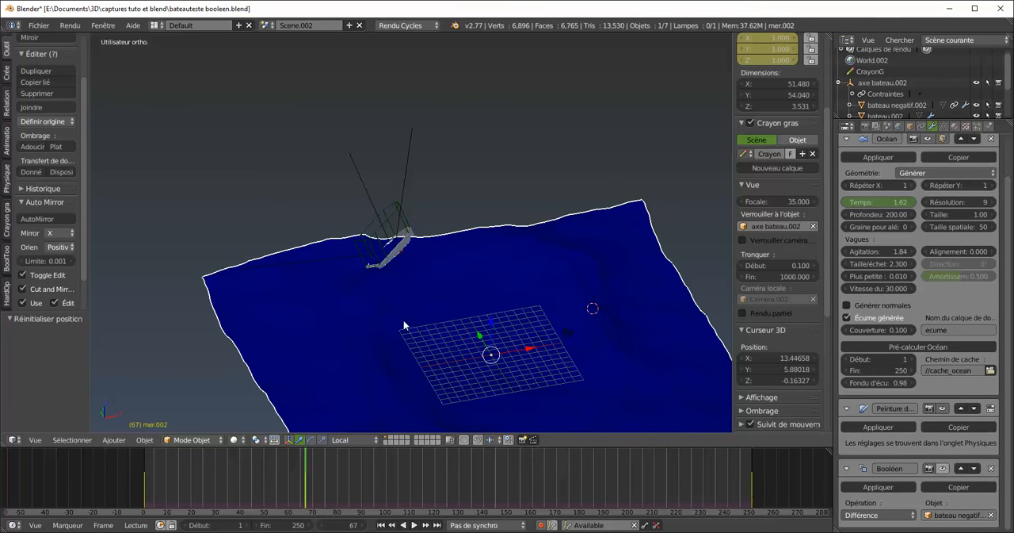
drag(477, 334, 466, 330)
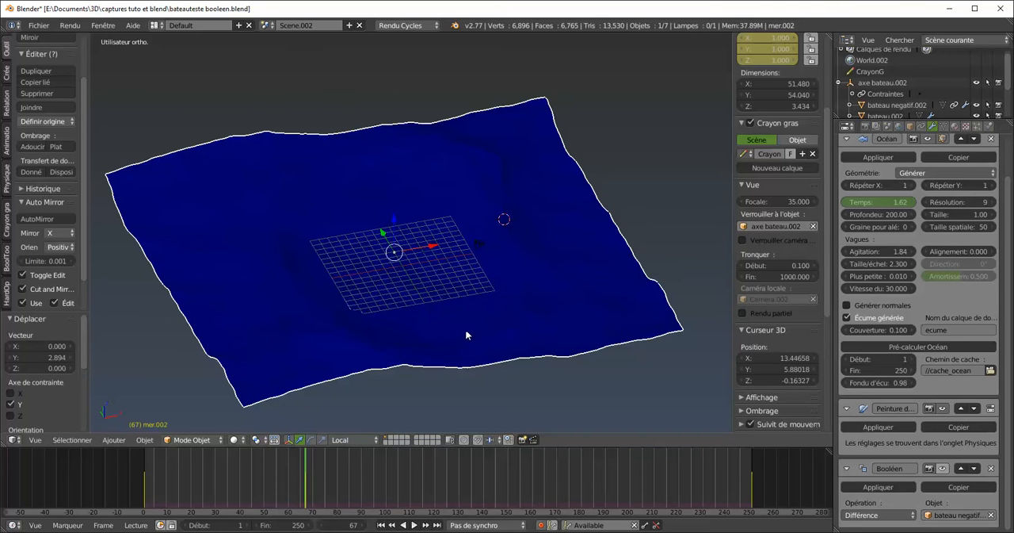
key(ctrl+z)
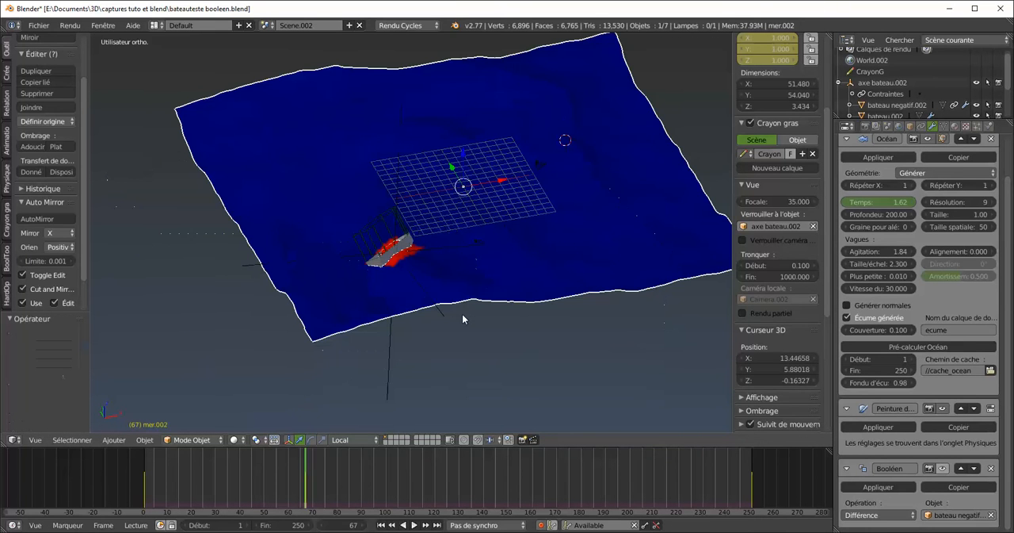
Scrub and replay the early frames to check whether the boat follows the repositioned sea
drag(291, 471, 170, 470)
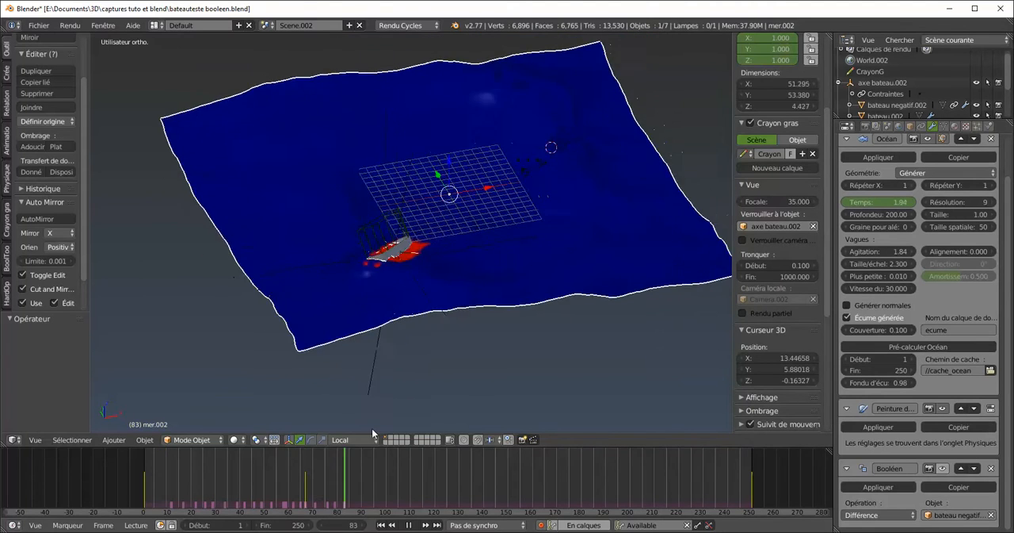
key(alt+a)
drag(333, 460, 235, 453)
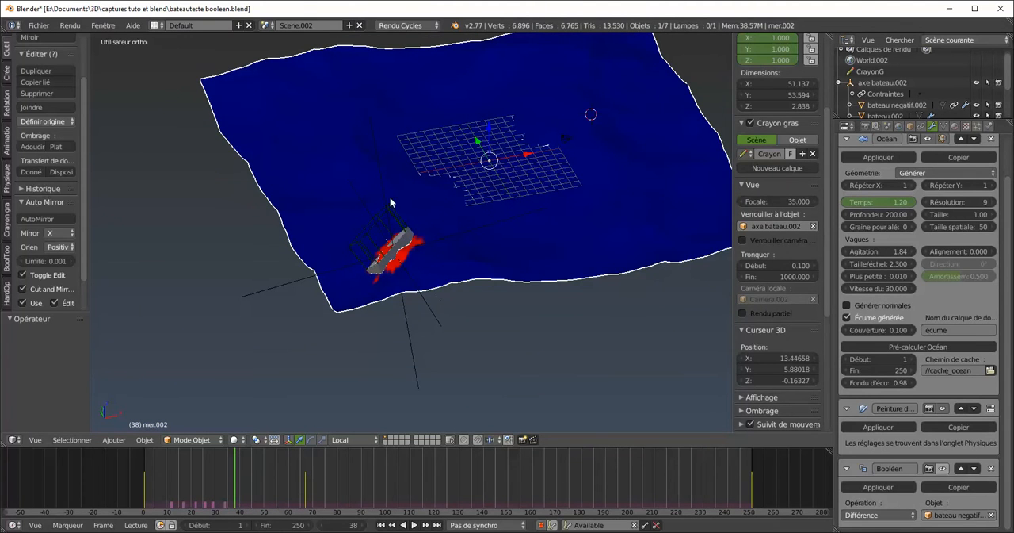
Bake the action of bateau.002 over frames 1 to 250 with visual keying, clearing constraints and parents and overwriting the current action
ctrl+middle_drag(407, 297, 412, 248)
middle_drag(473, 232, 330, 273)
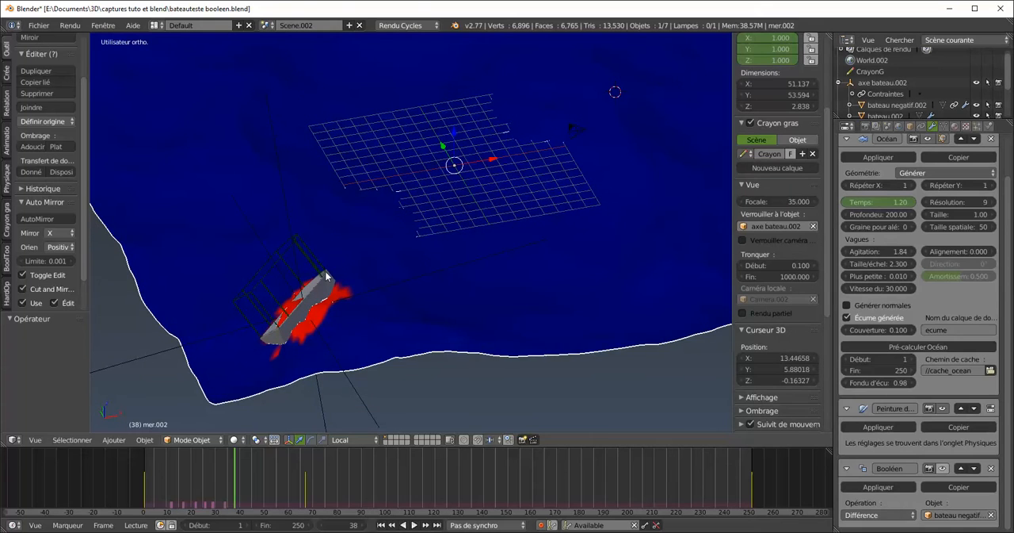
right_click(331, 281)
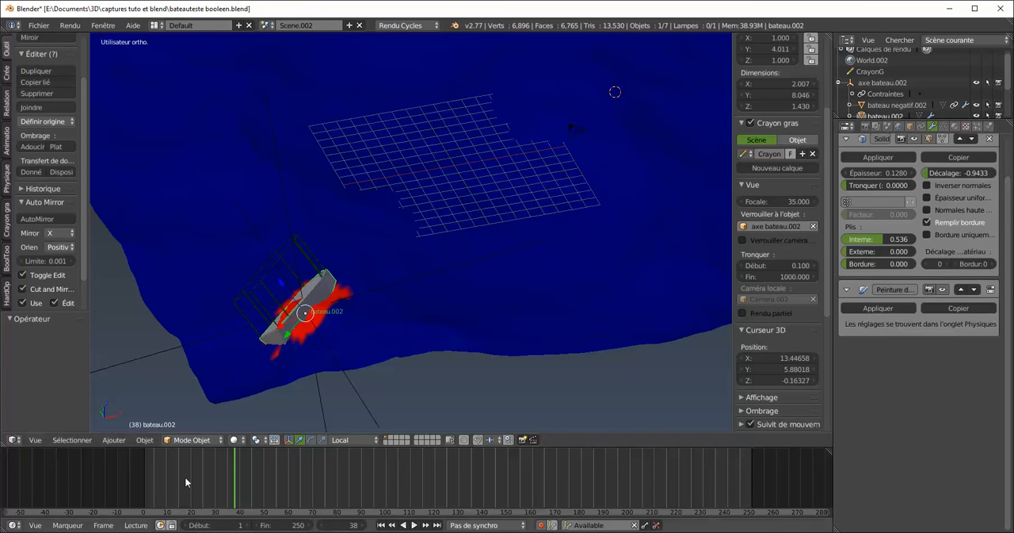
click(144, 439)
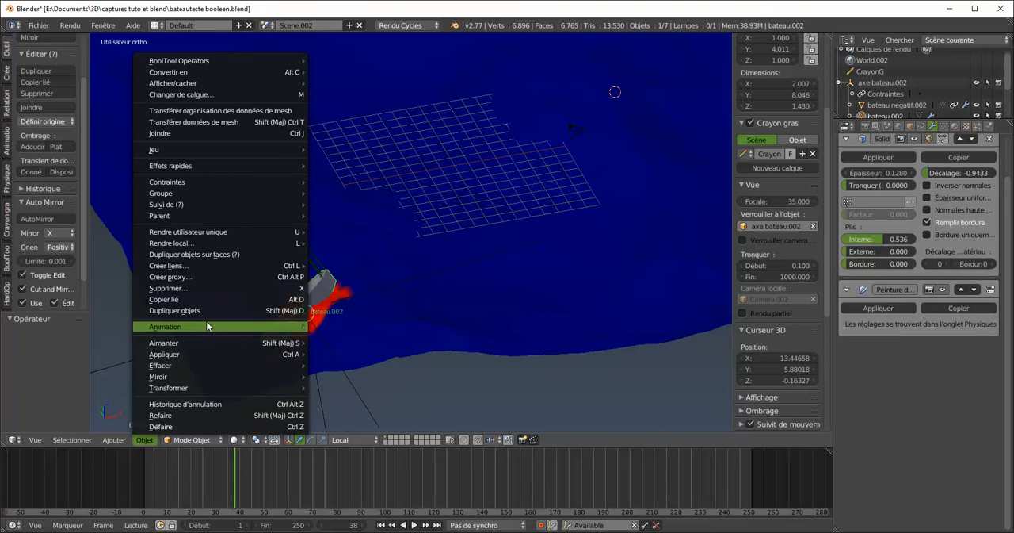
mouse_move(207, 325)
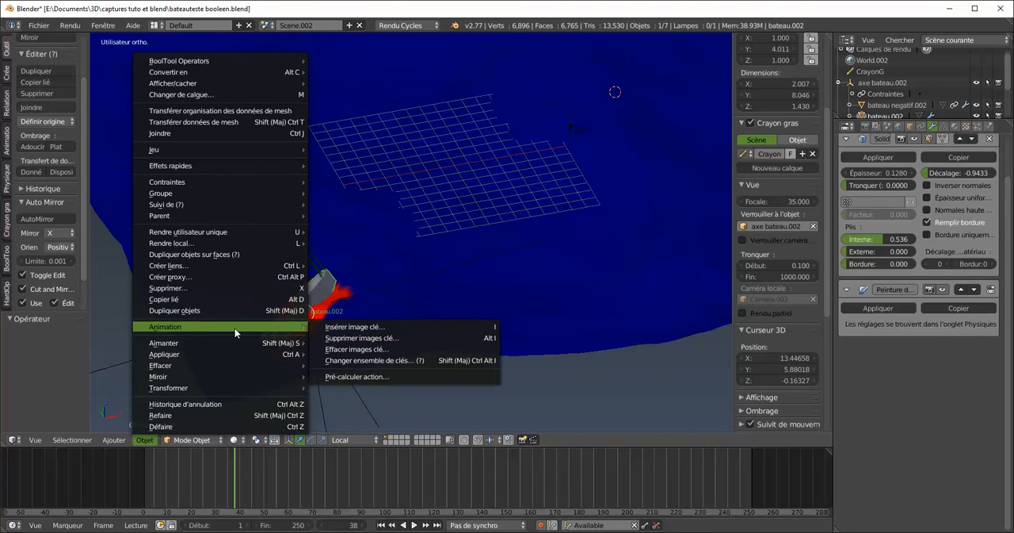
click(363, 376)
click(376, 439)
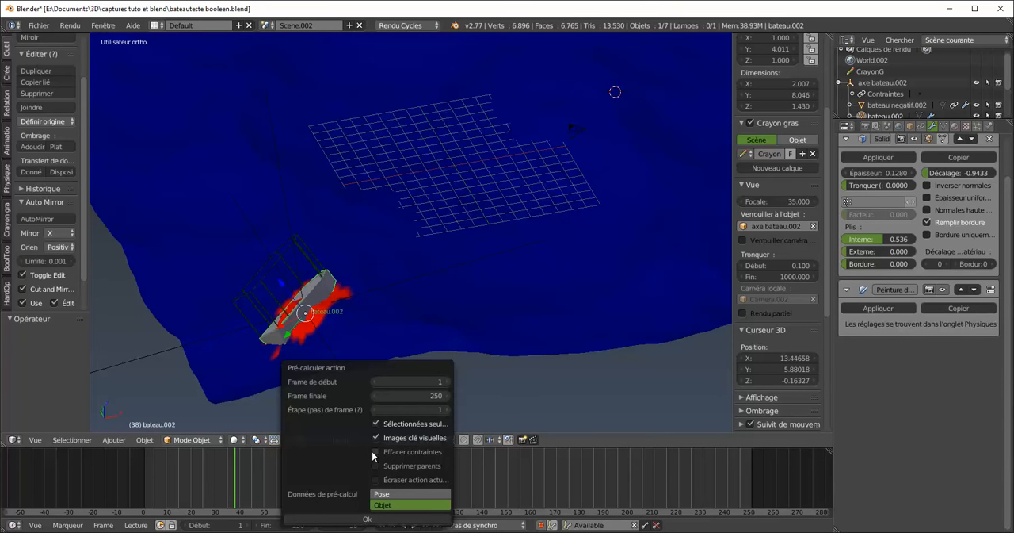
click(378, 453)
click(376, 466)
click(376, 480)
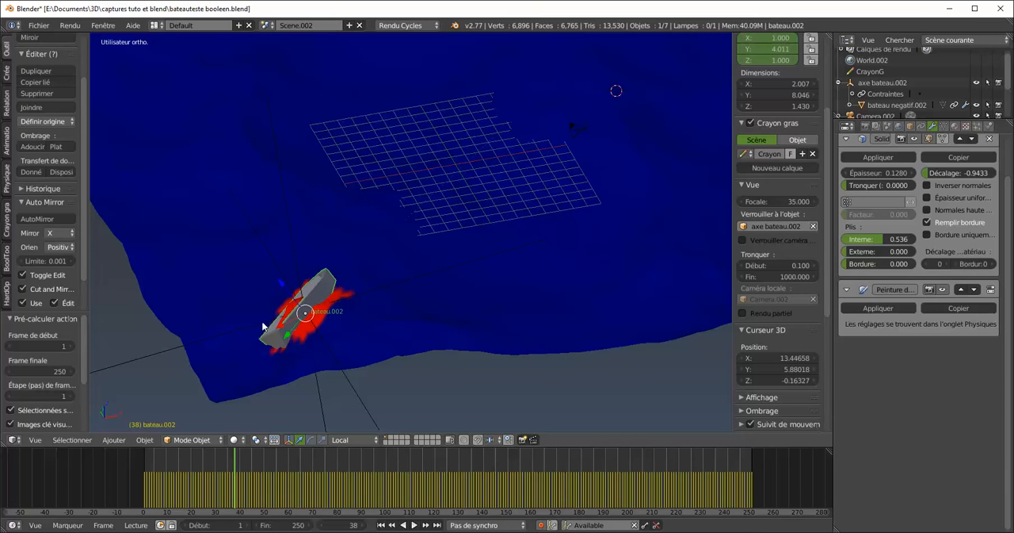
Return to the start of the timeline and bake the action of bateau negatif.002 as well
drag(237, 462, 147, 469)
right_click(256, 286)
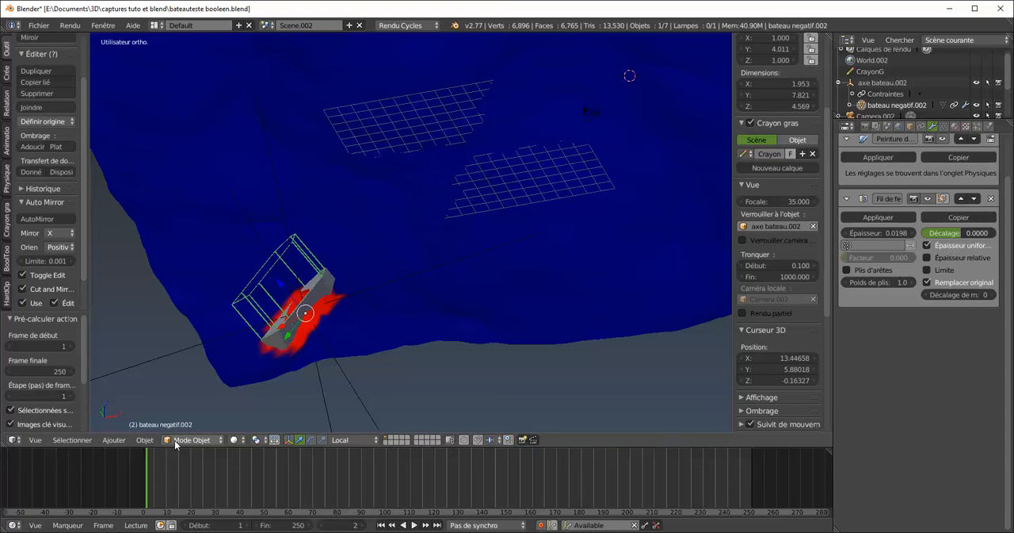
click(144, 439)
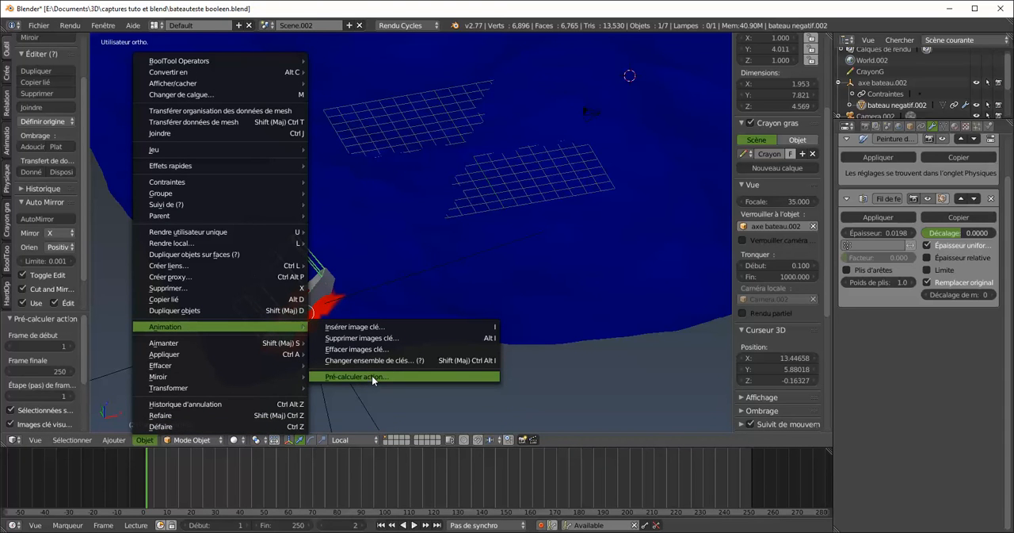
click(368, 377)
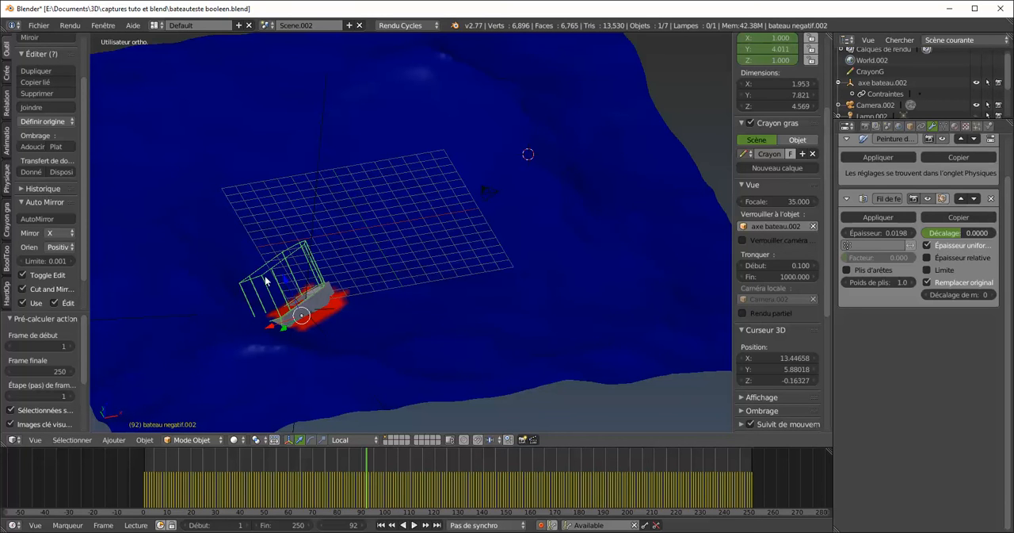
Delete the boat's axis empty, axe bateau.002
right_click(317, 191)
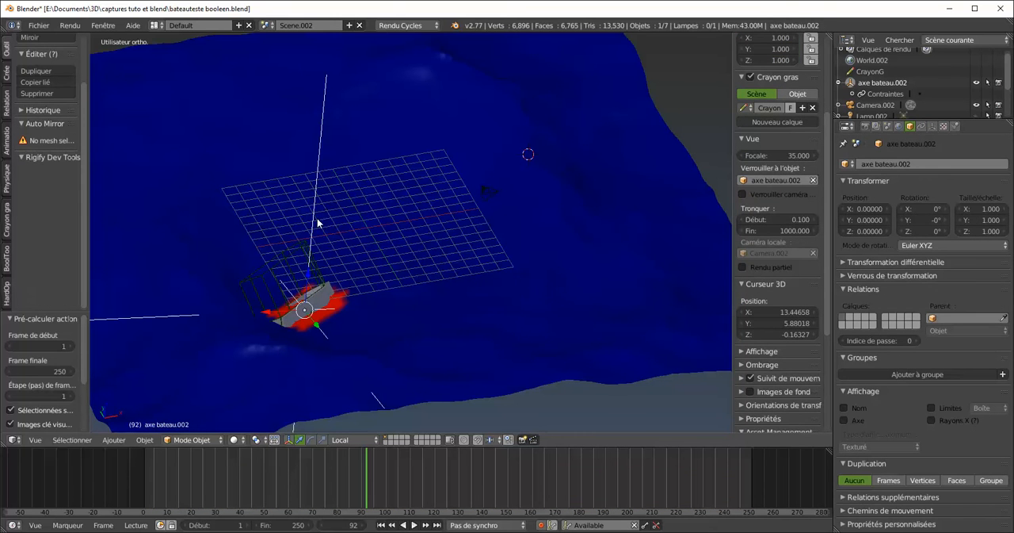
key(x)
click(313, 222)
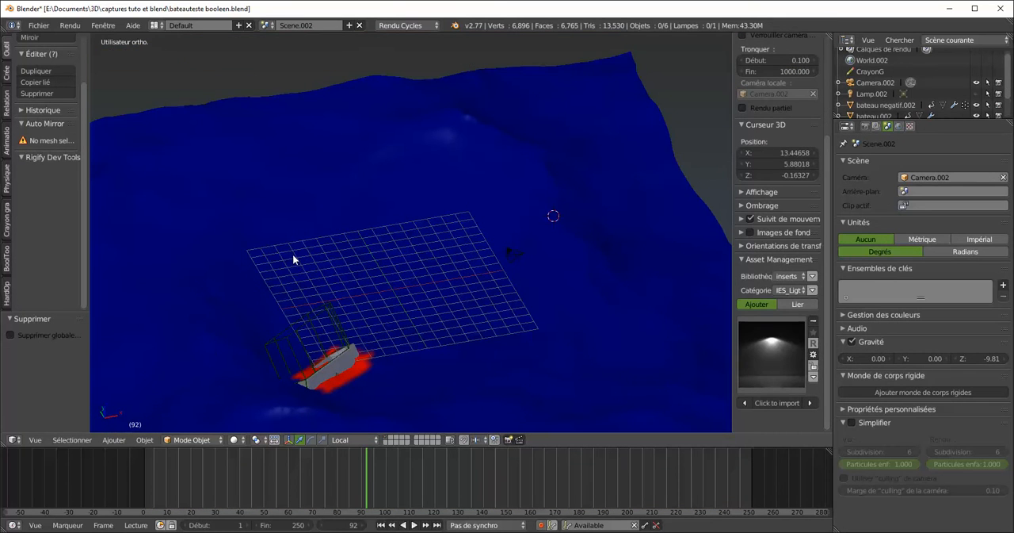
Scrub and play the animation to check the baked motion of the boat without its axis empty
drag(383, 486, 465, 448)
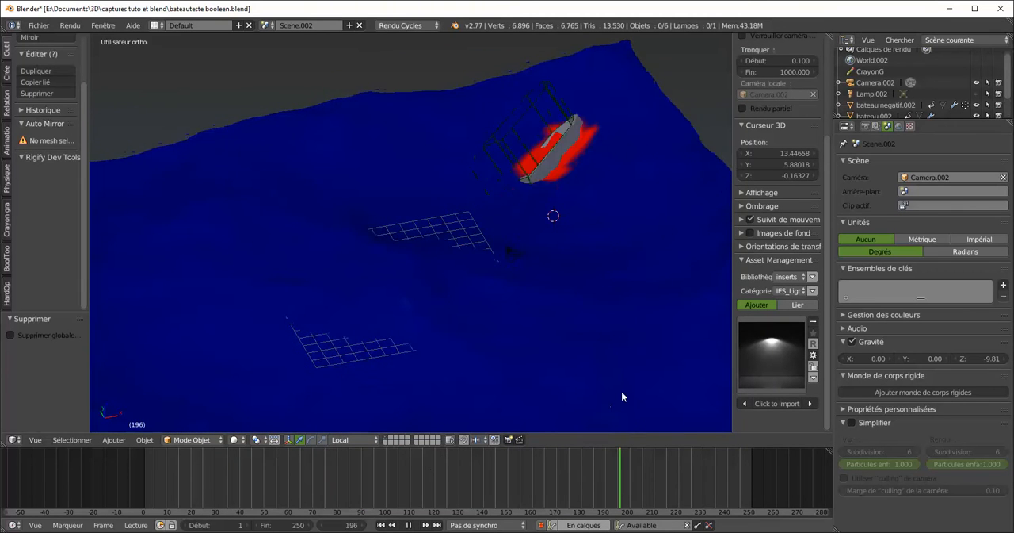
click(288, 468)
click(246, 474)
key(alt+a)
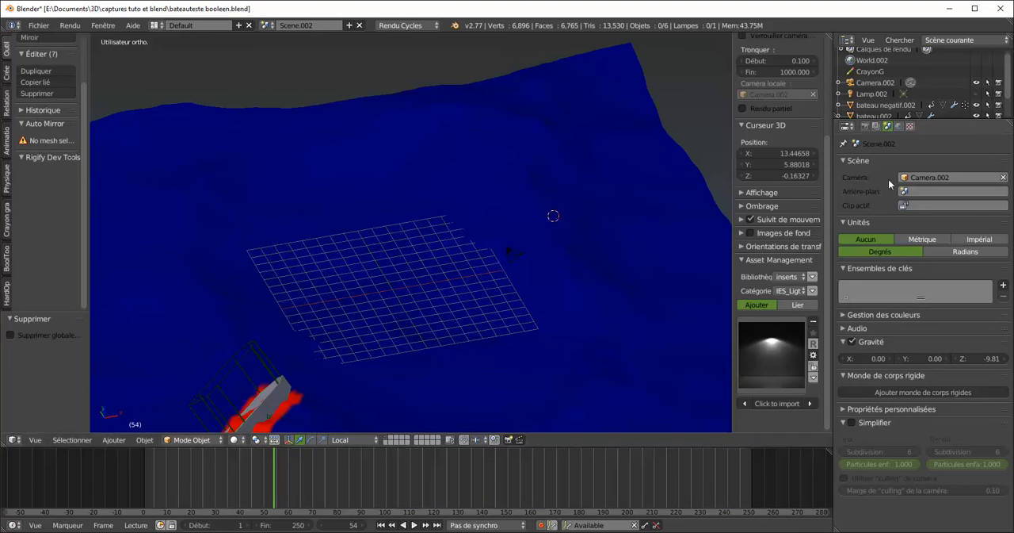
Remove the Wireframe modifier from bateau negatif.002 and step back one frame to check the scene
right_click(255, 351)
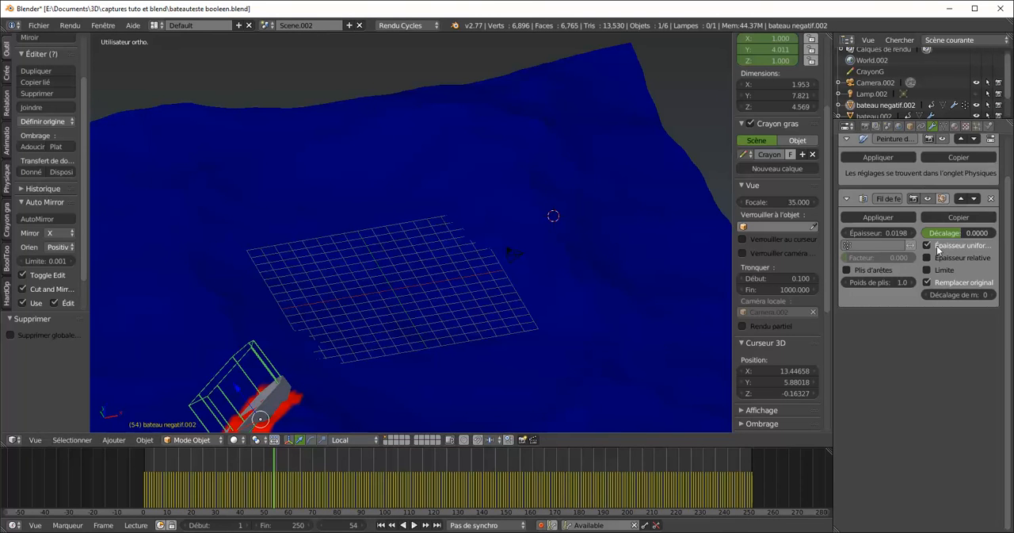
click(990, 198)
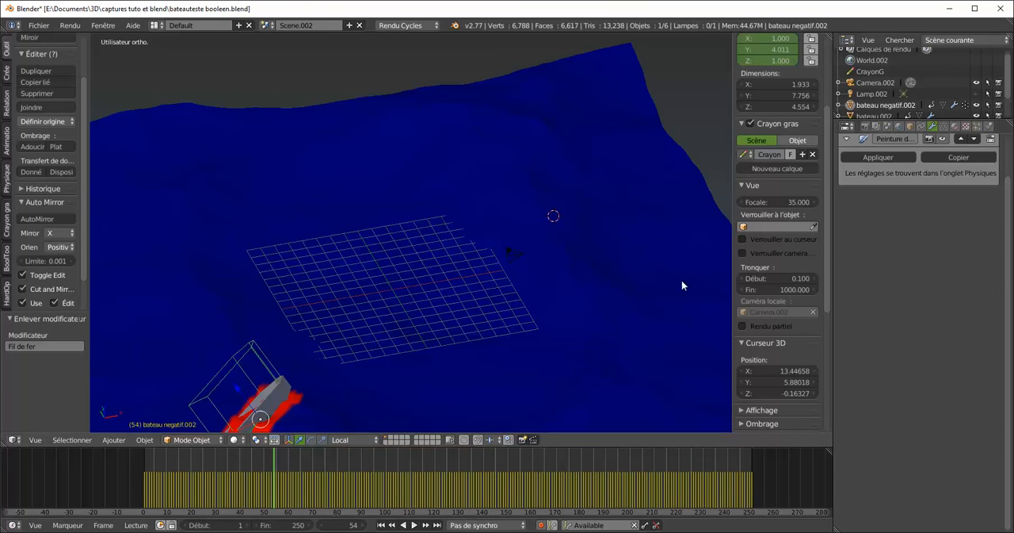
mouse_move(280, 455)
mouse_down()
mouse_move(264, 463)
mouse_move(271, 456)
mouse_up()
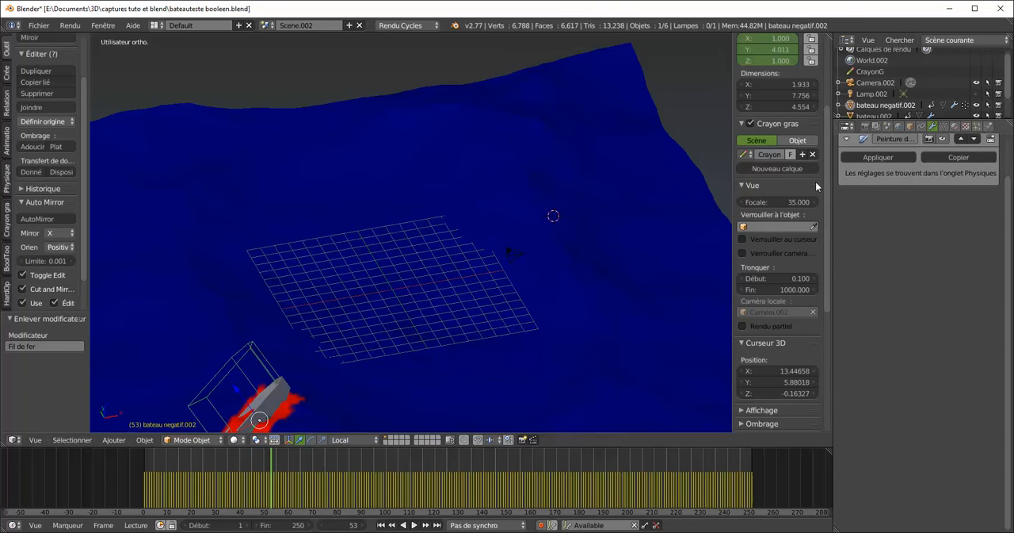
Select the sea mesh mer.002 and add a second Boolean modifier to it
right_click(408, 237)
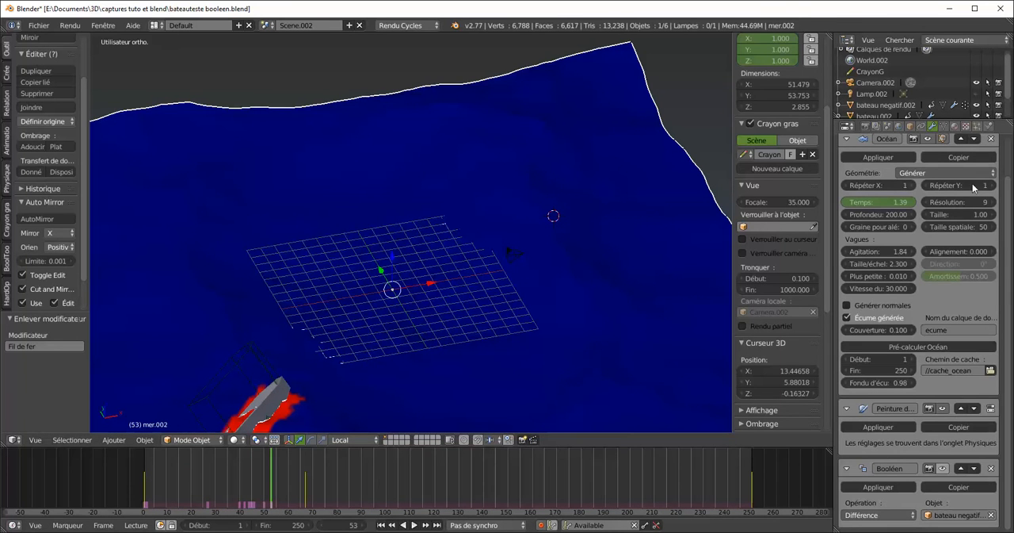
scroll(1010, 297, up, 1)
scroll(1010, 297, up, 3)
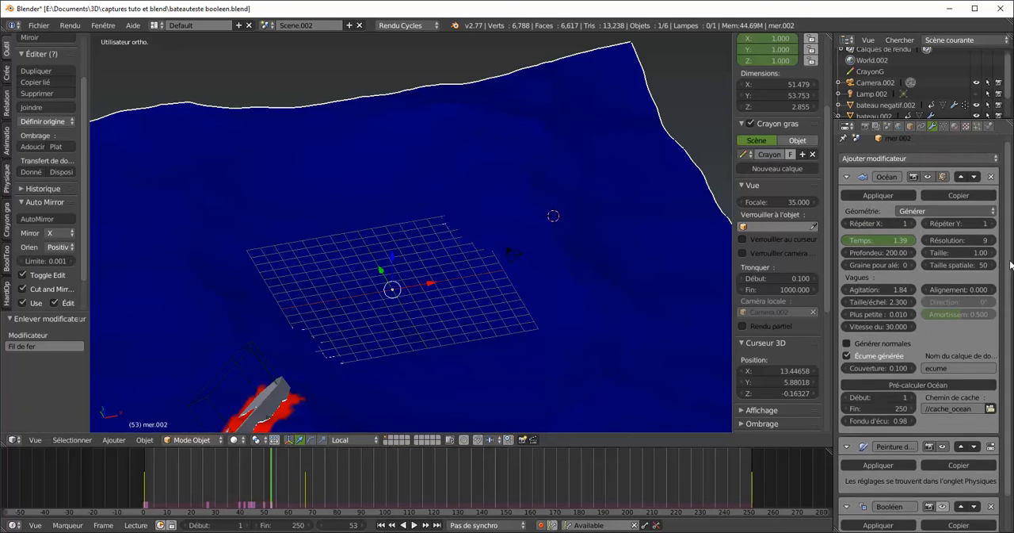
click(884, 158)
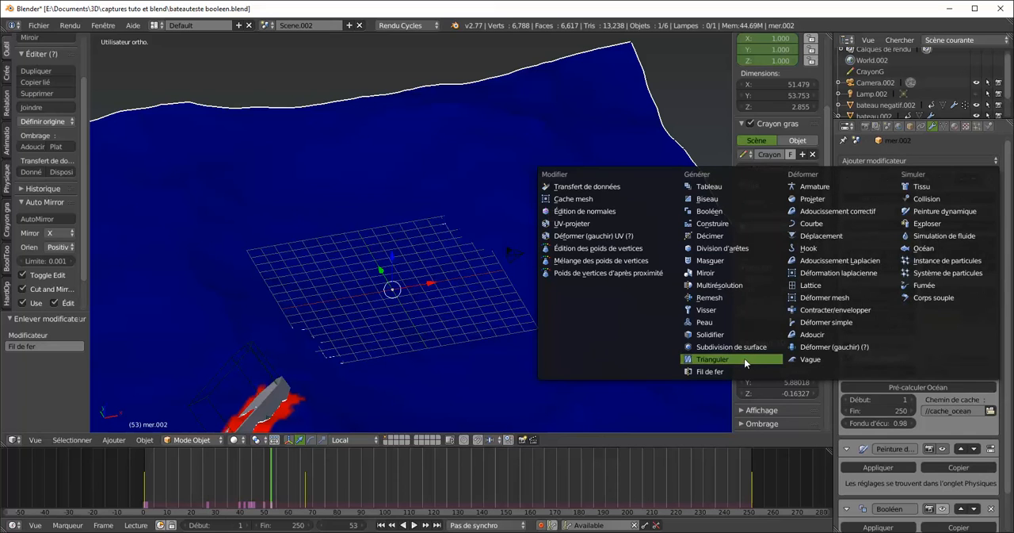
click(716, 210)
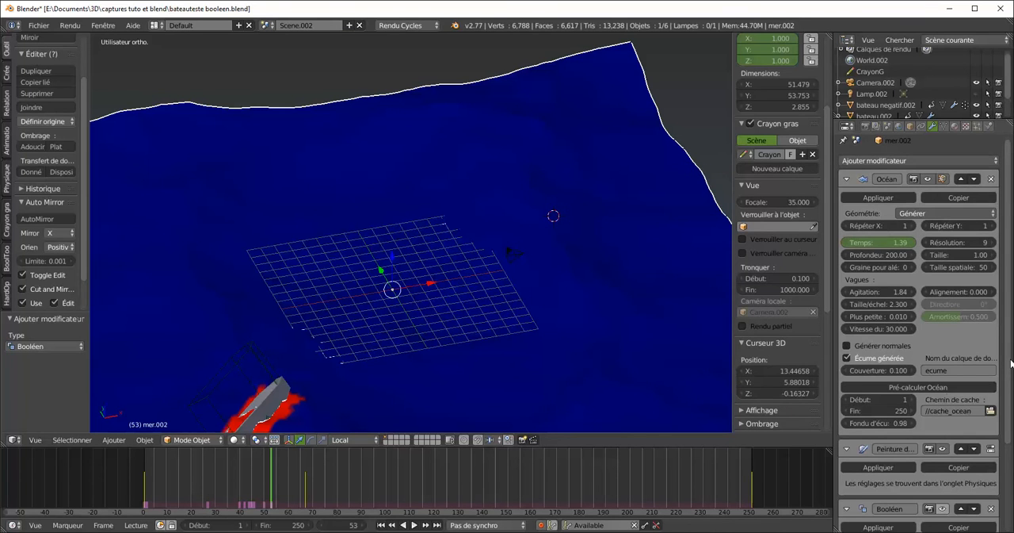
Set the new Boolean modifier's operation to Difference with bateau negatif.002 as its object
scroll(1008, 351, down, 3)
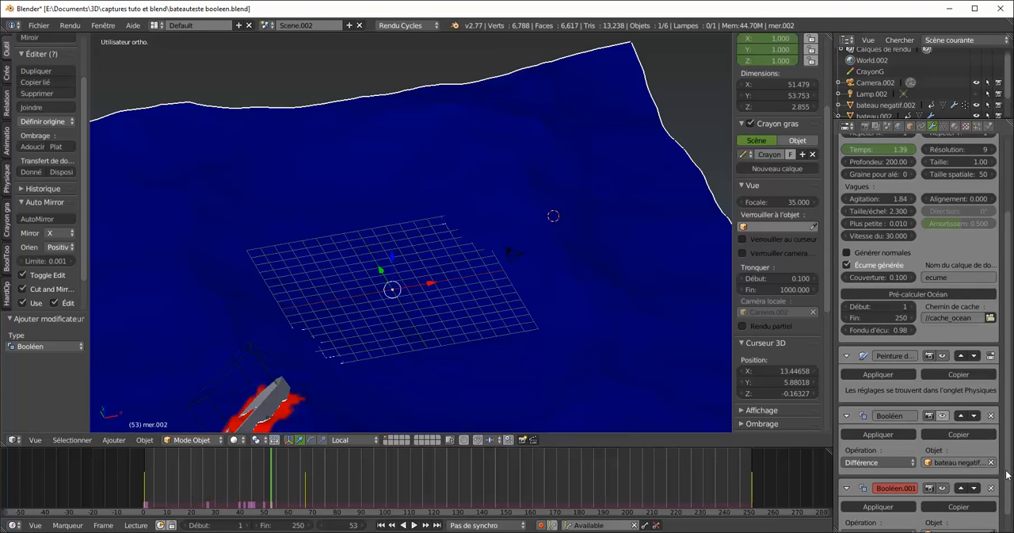
scroll(919, 491, down, 1)
click(875, 515)
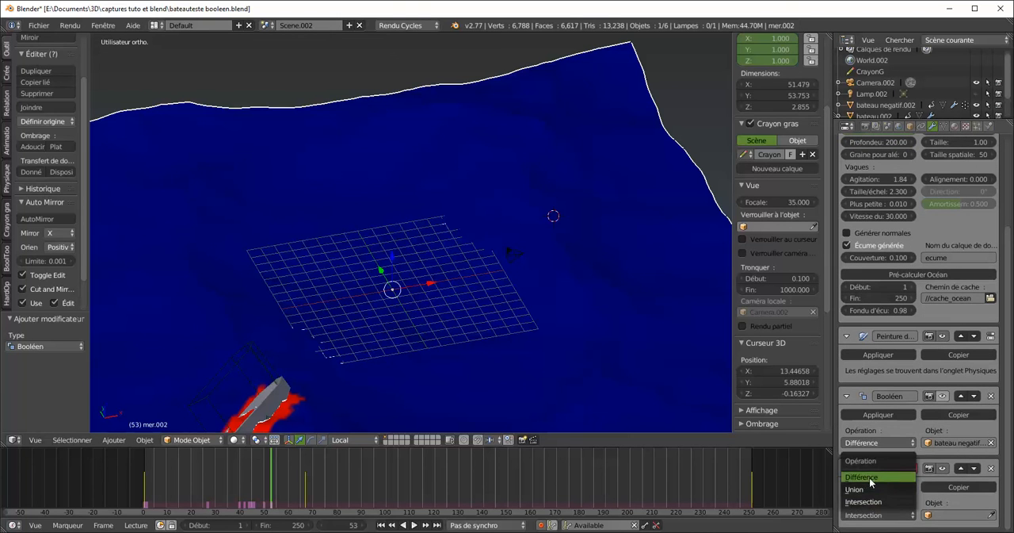
click(870, 478)
click(955, 515)
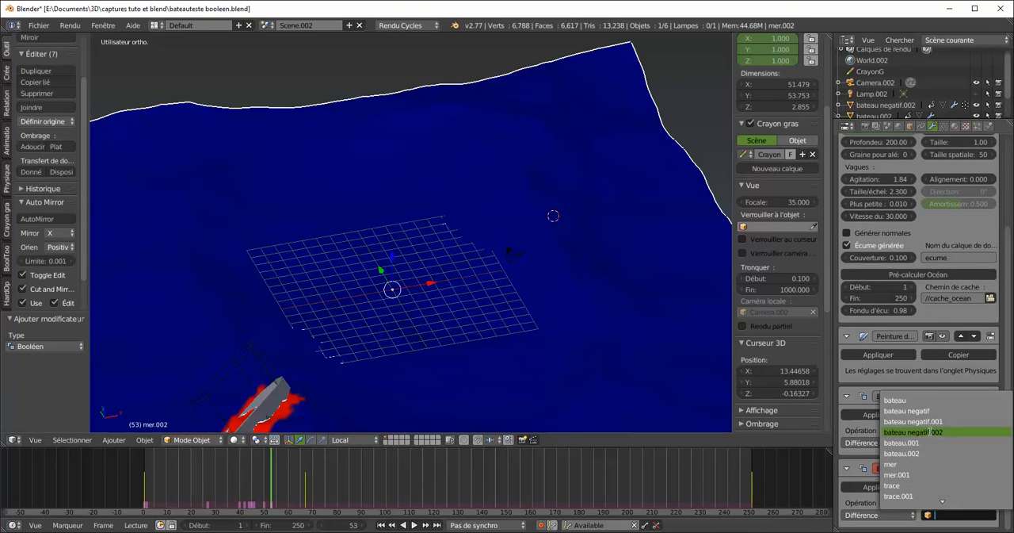
click(911, 432)
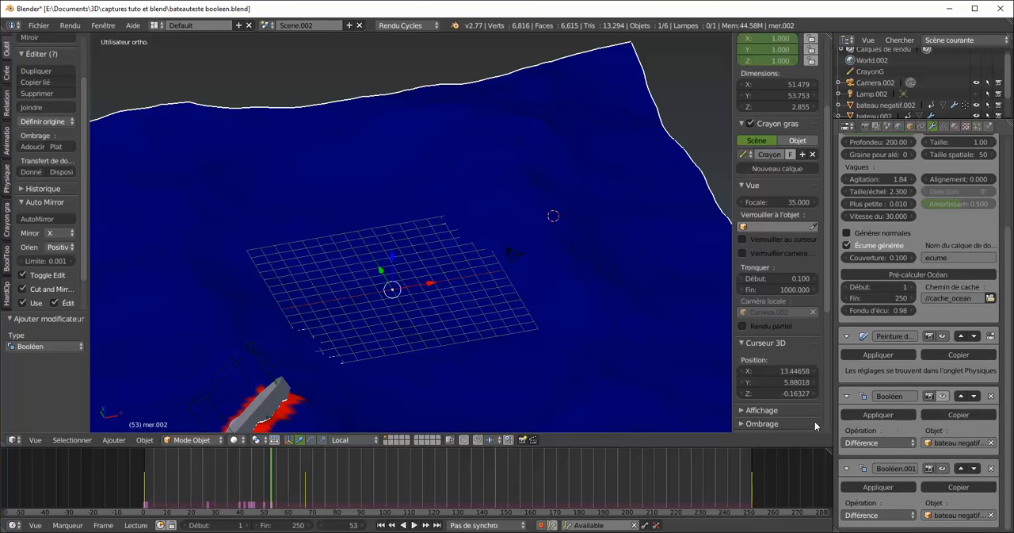
Switch the viewport to rendered shading and hide bateau negatif.002 to inspect the inside of the boat
middle_drag(268, 375, 352, 315)
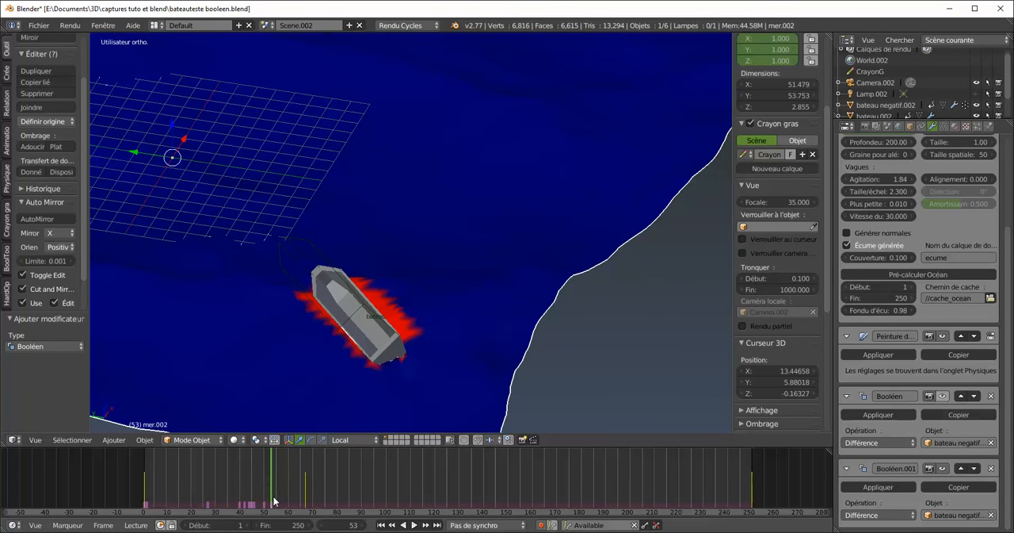
click(237, 439)
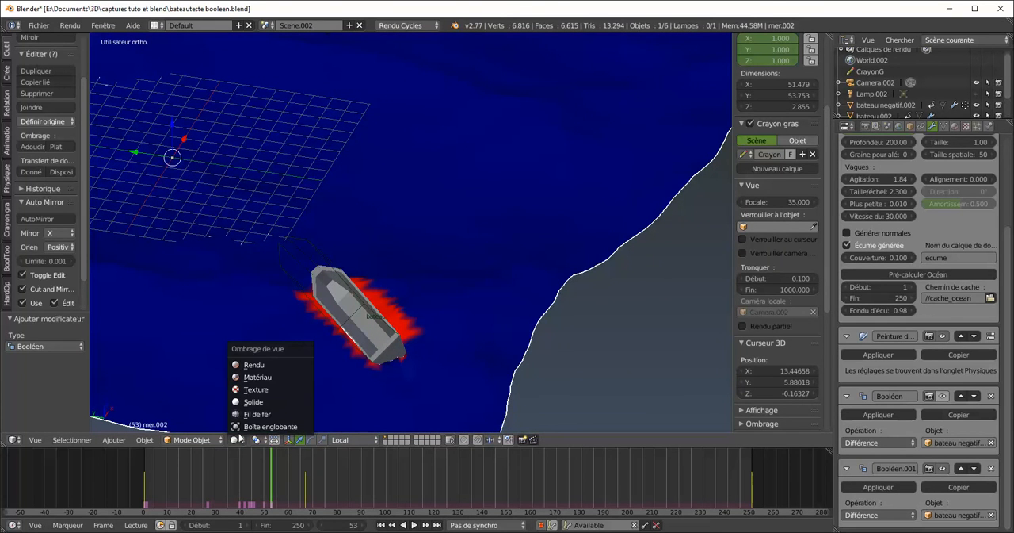
click(262, 365)
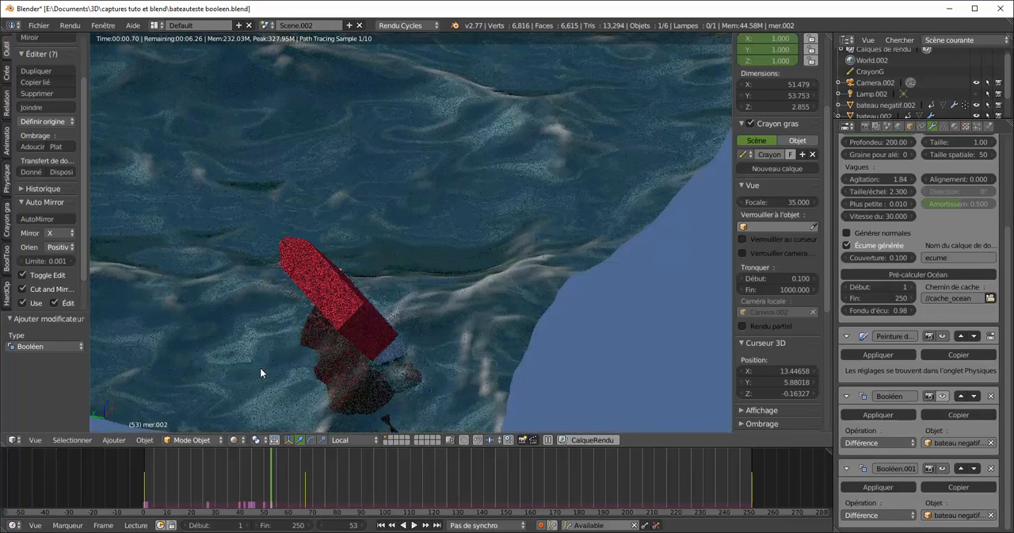
click(976, 116)
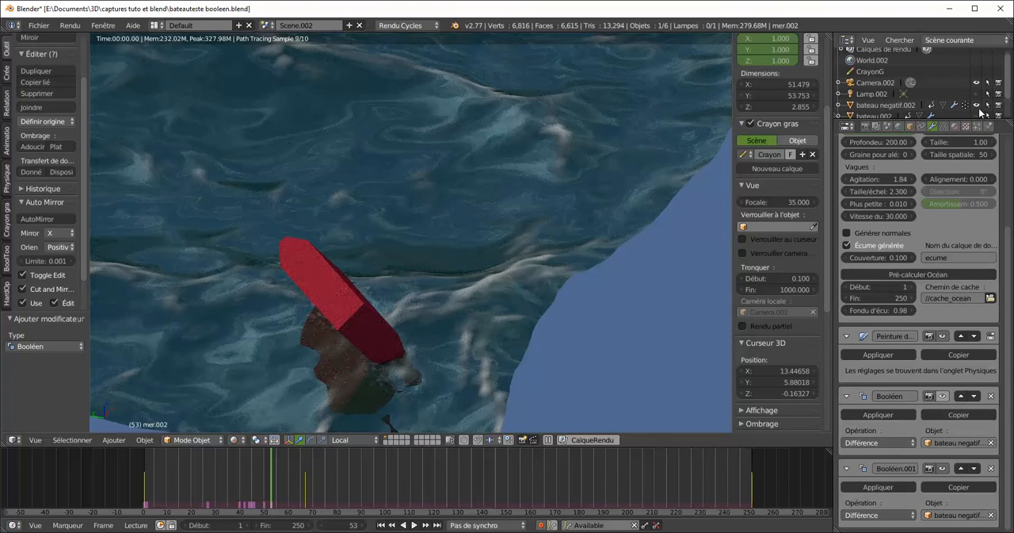
click(972, 115)
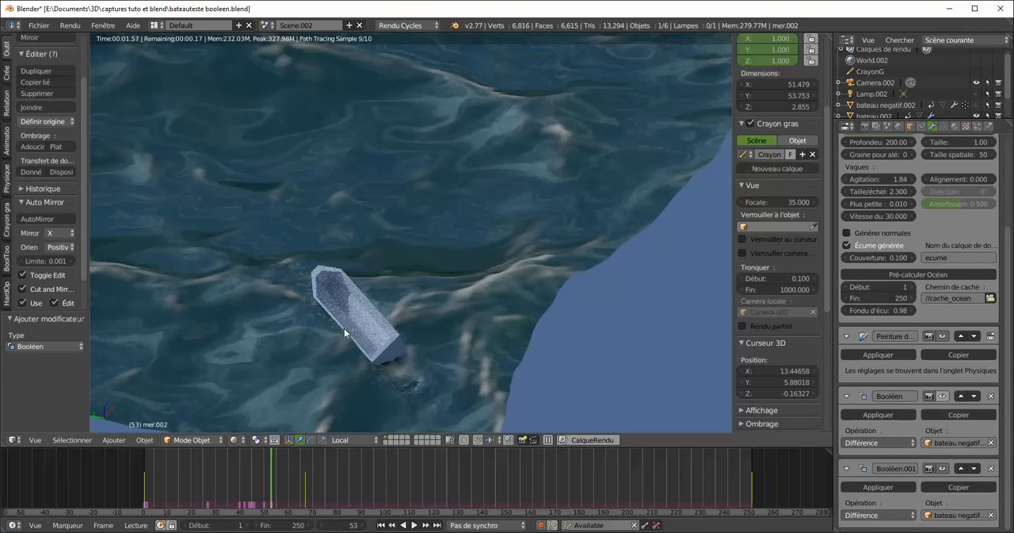
Briefly play the animation in rendered shading, stop it, and return the viewport to solid shading
key(alt+a)
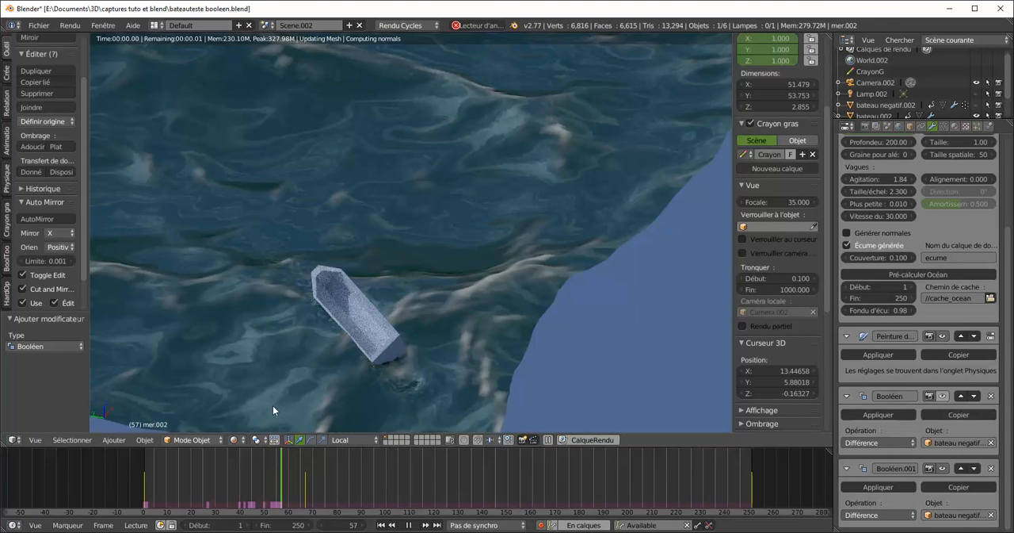
key(Escape)
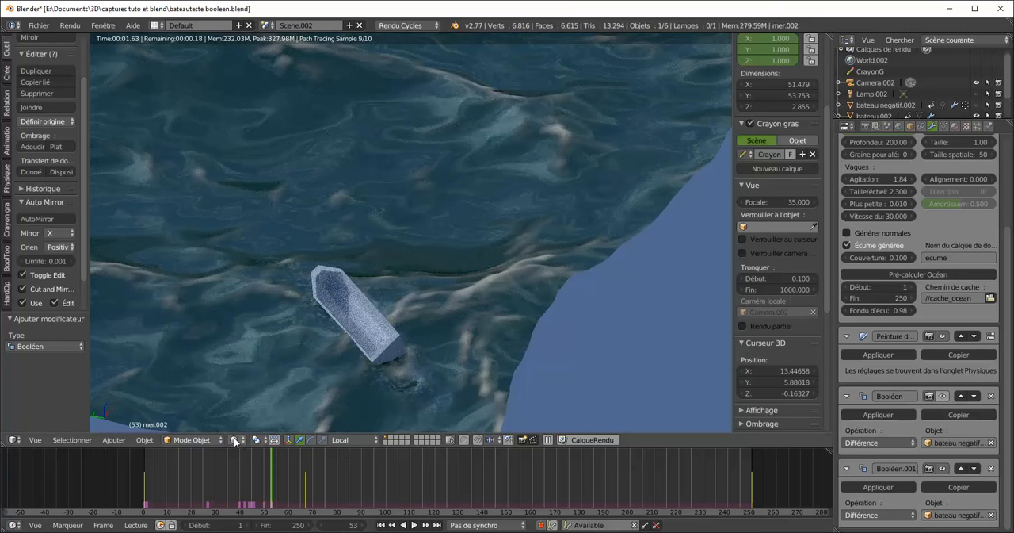
click(235, 442)
click(259, 399)
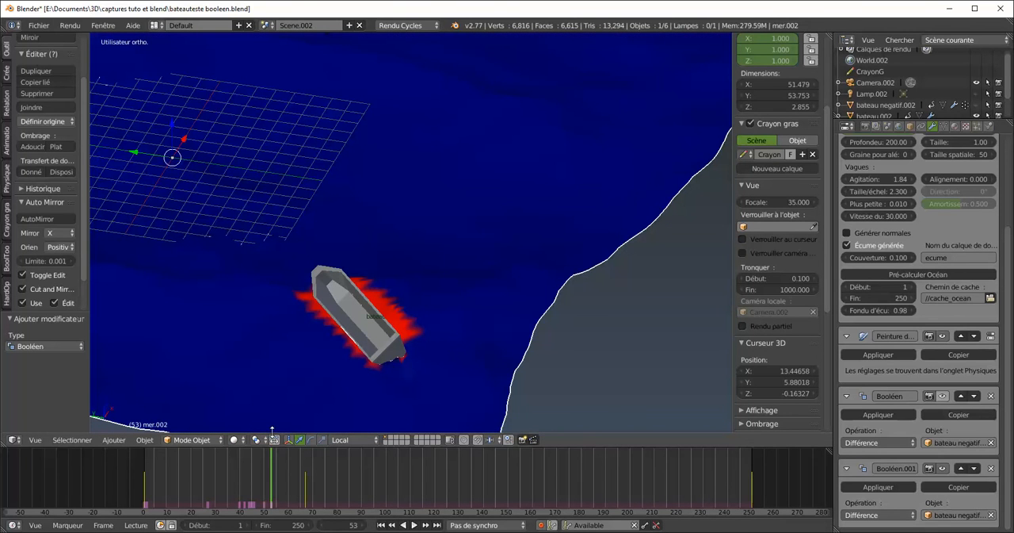
Play the animation in solid shading, stop it around frame 124, and inspect the hull's interior from above for water
key(alt+a)
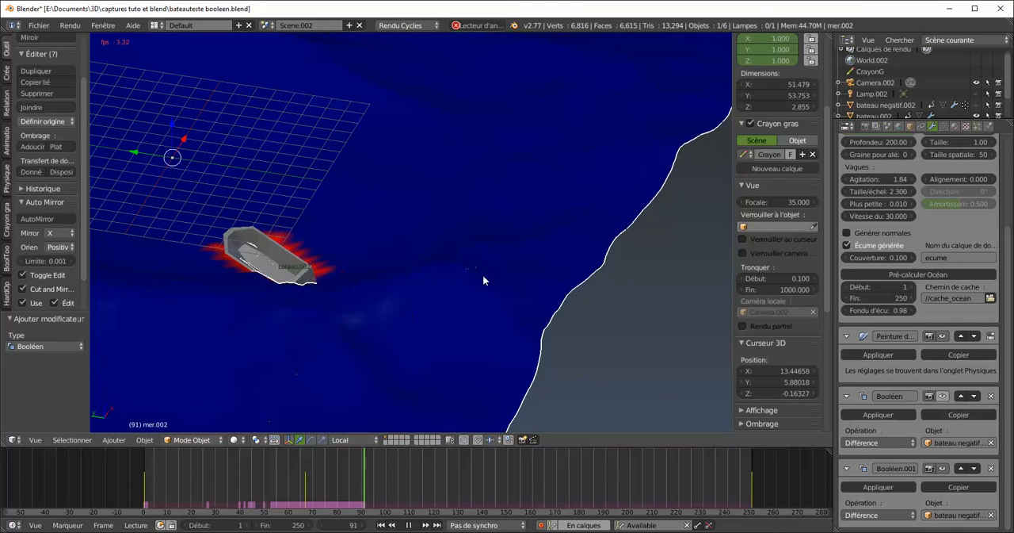
middle_drag(340, 307, 425, 471)
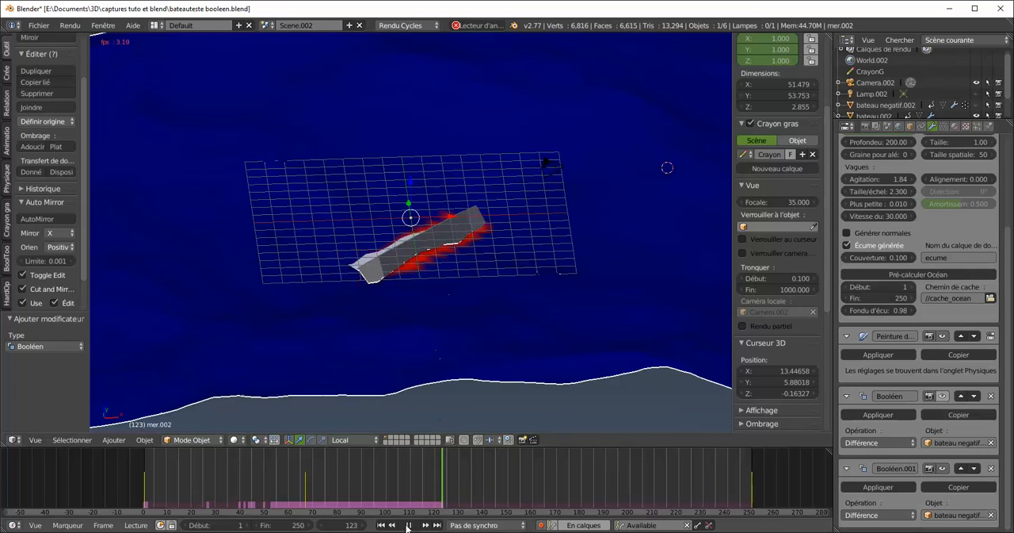
key(alt+a)
middle_drag(440, 286, 453, 346)
scroll(433, 252, up, 1)
scroll(431, 246, up, 4)
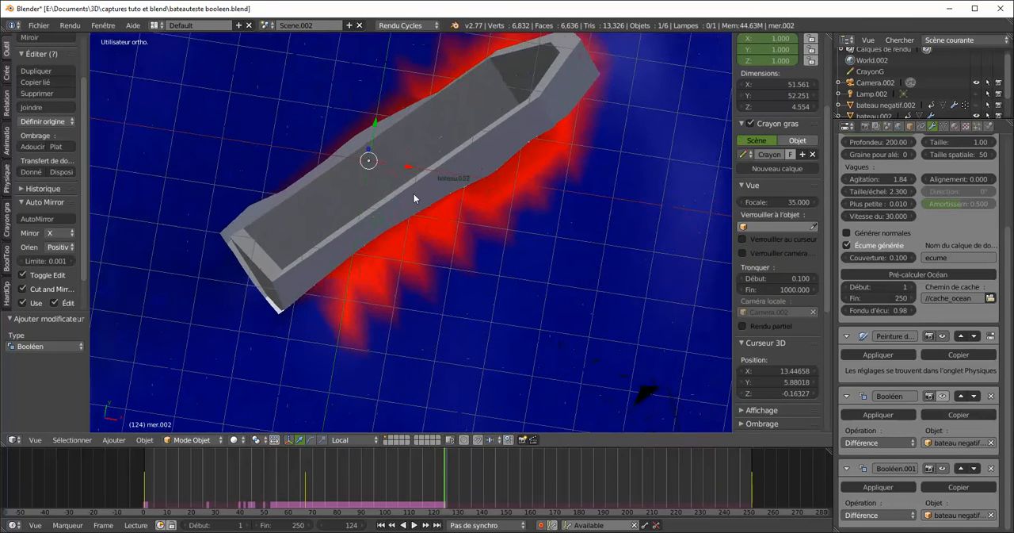
Switch the viewport to rendered shading and examine the boat's interior and the water around its hull from several angles
middle_drag(254, 226, 231, 205)
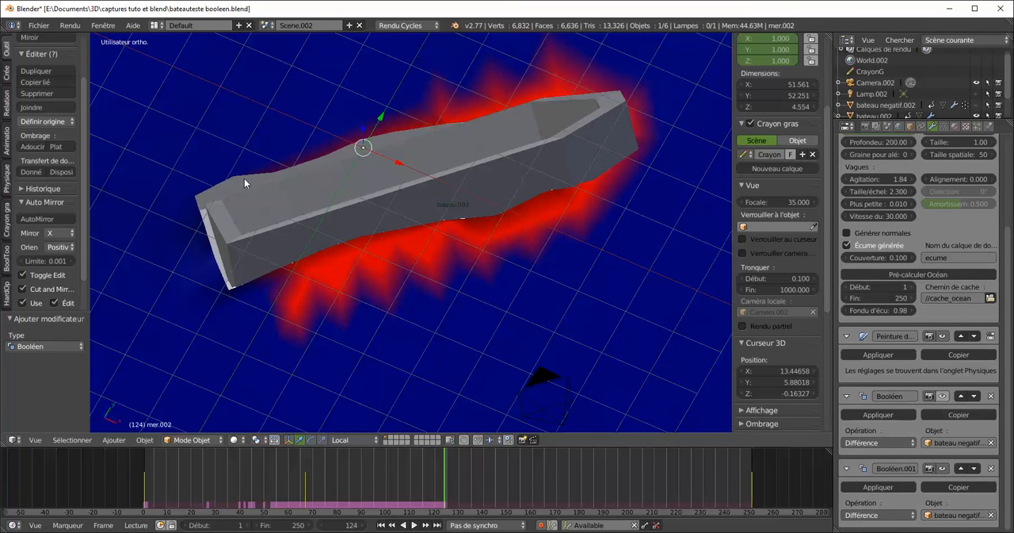
middle_drag(269, 185, 242, 208)
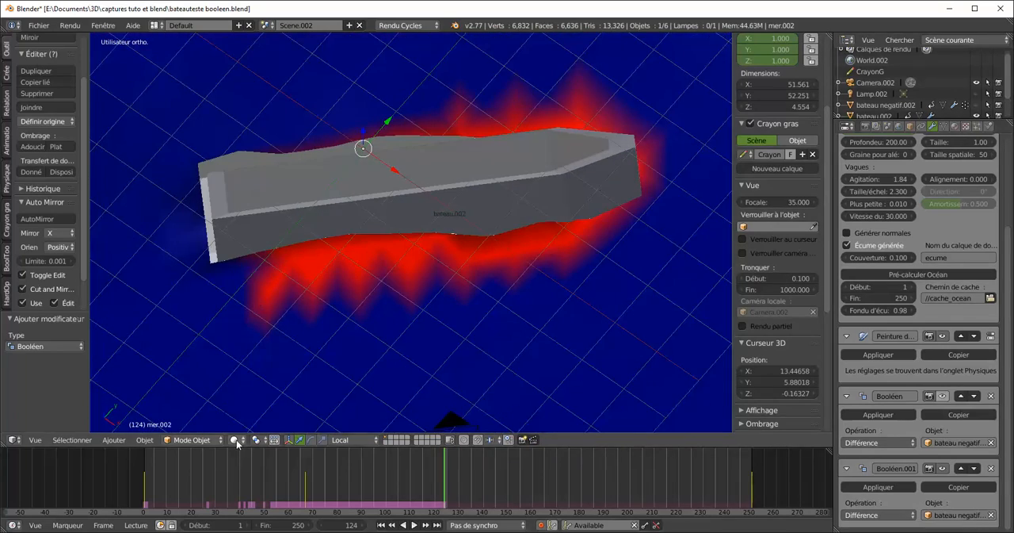
click(236, 440)
click(254, 363)
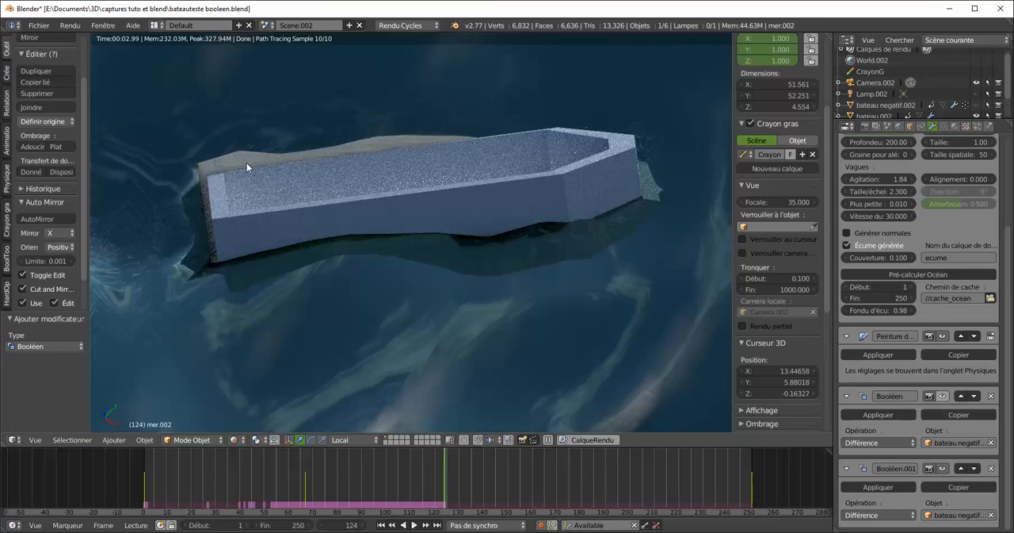
middle_drag(213, 194, 267, 332)
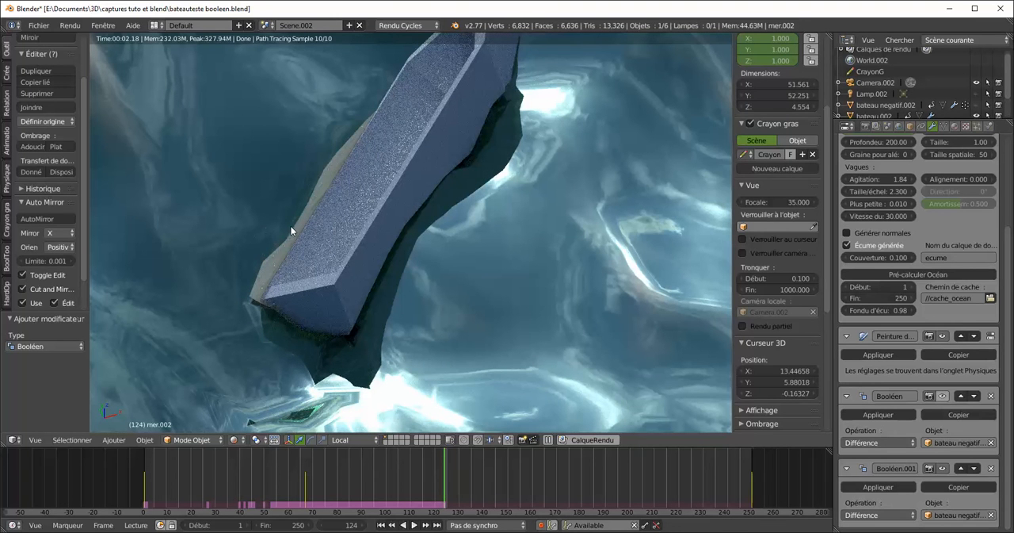
middle_drag(351, 280, 527, 301)
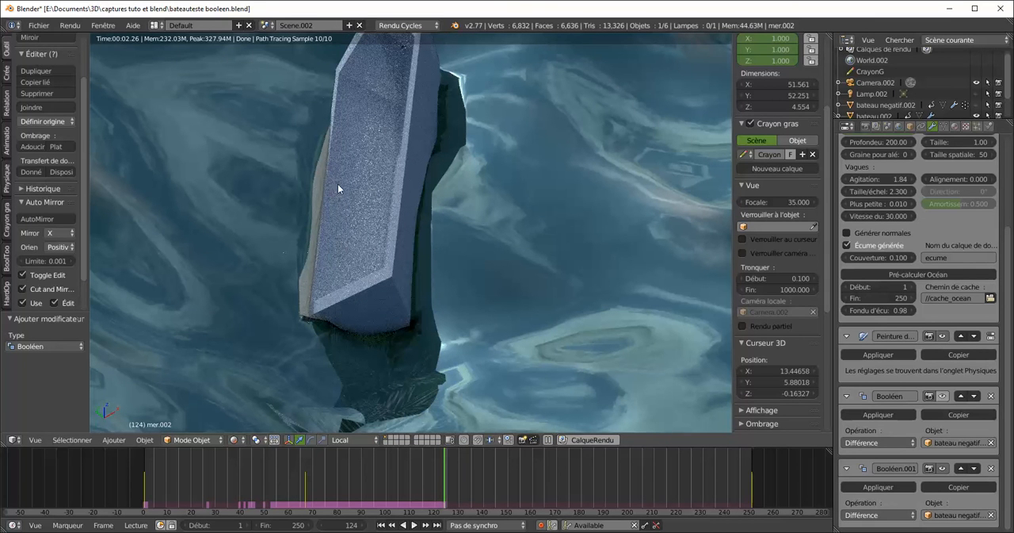
middle_drag(519, 186, 428, 216)
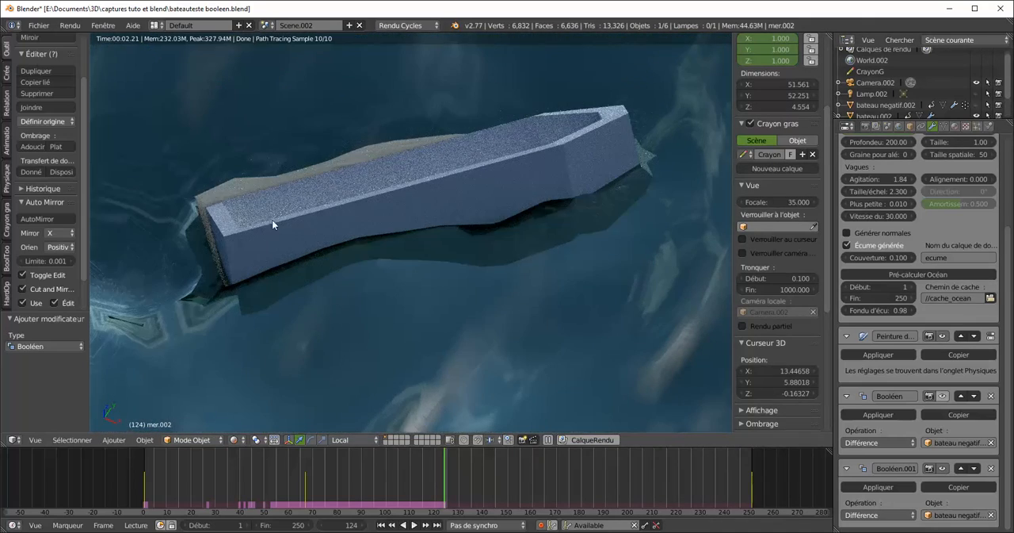
middle_drag(250, 278, 393, 271)
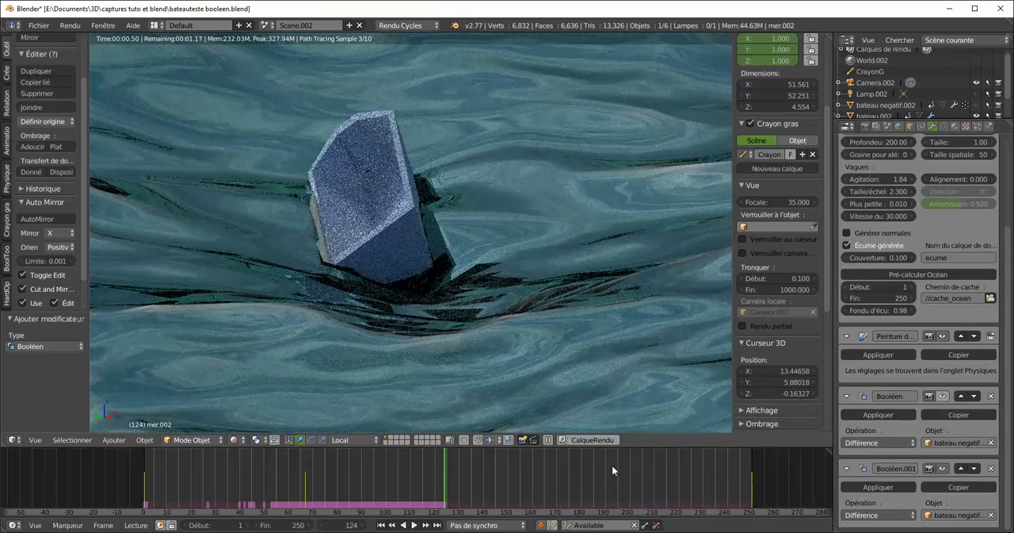